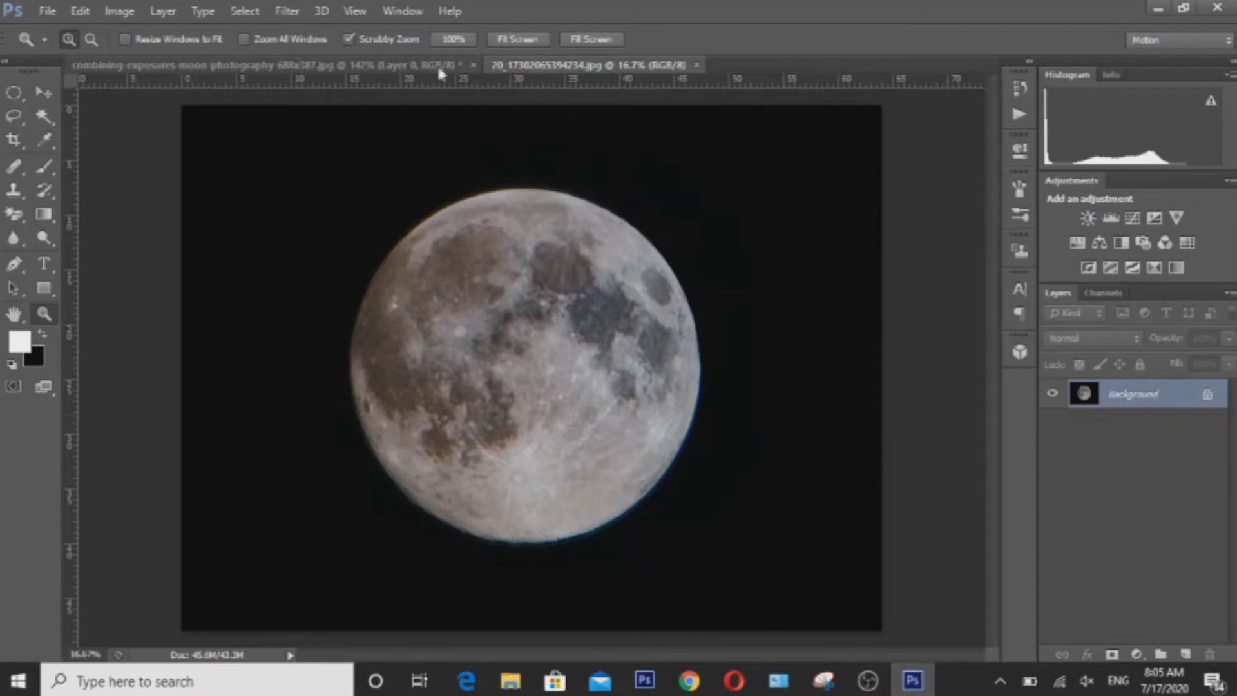
Step: Compare the glowing moon image with the colour full-moon photo, ending on the photo
left_click(393, 66)
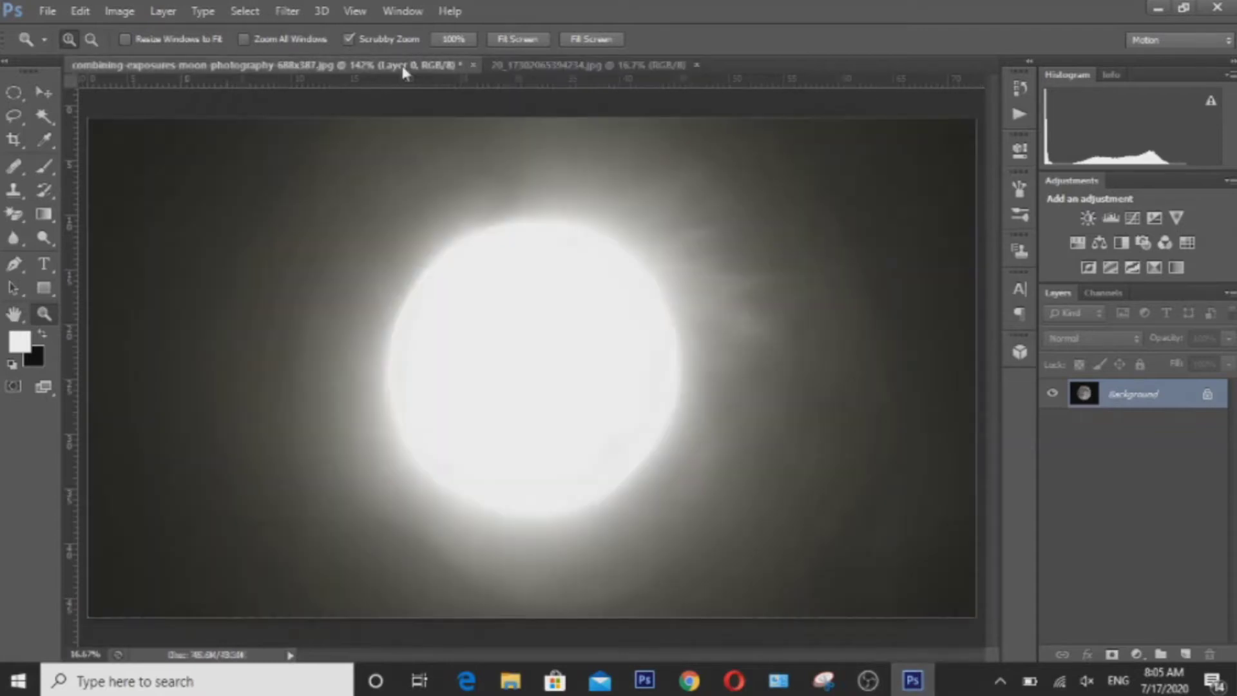
left_click(528, 66)
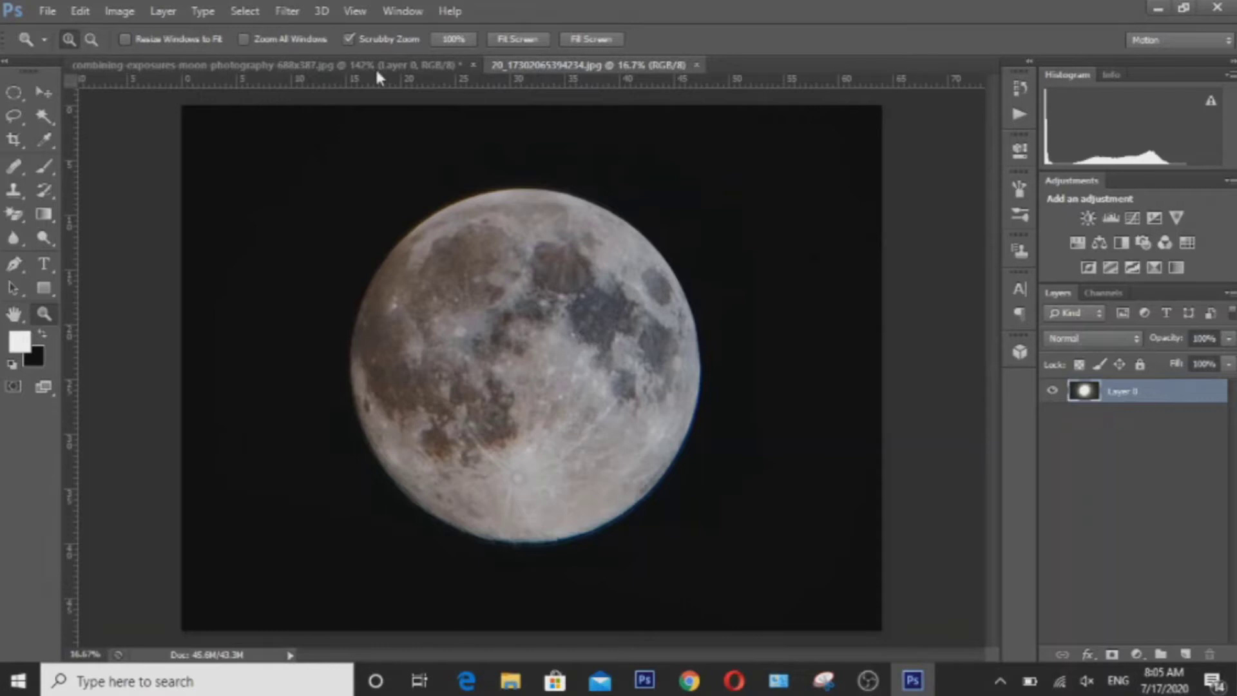
left_click(373, 64)
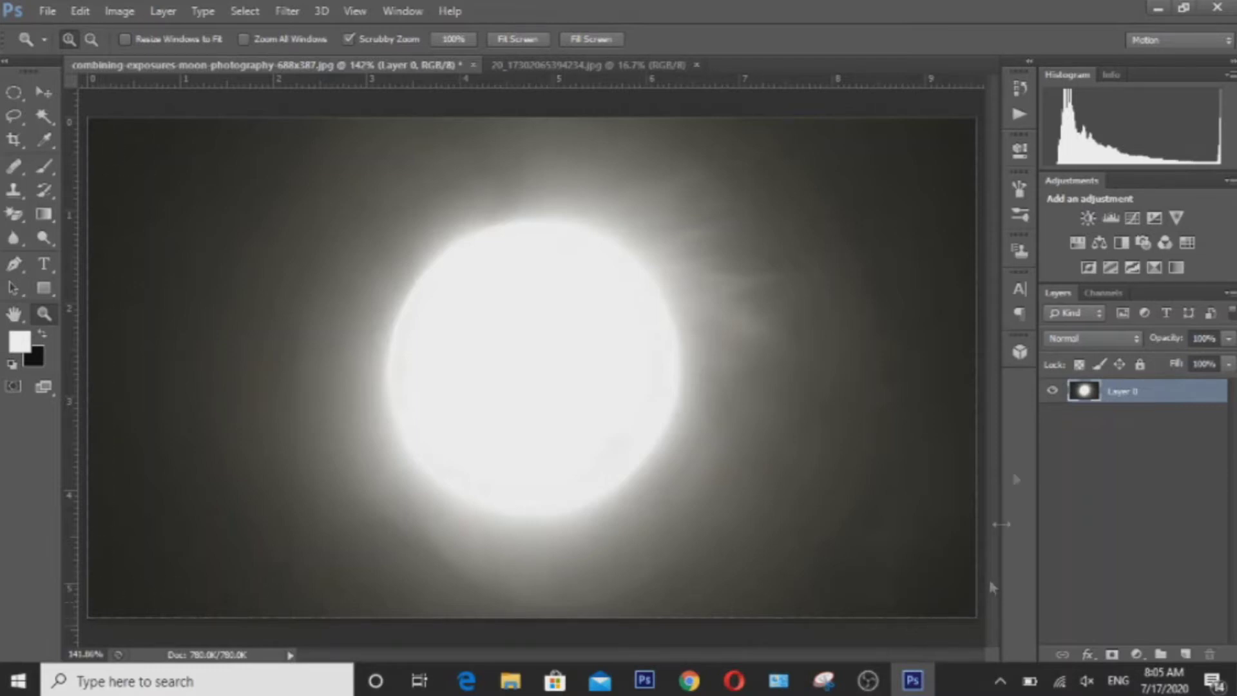
left_click(555, 66)
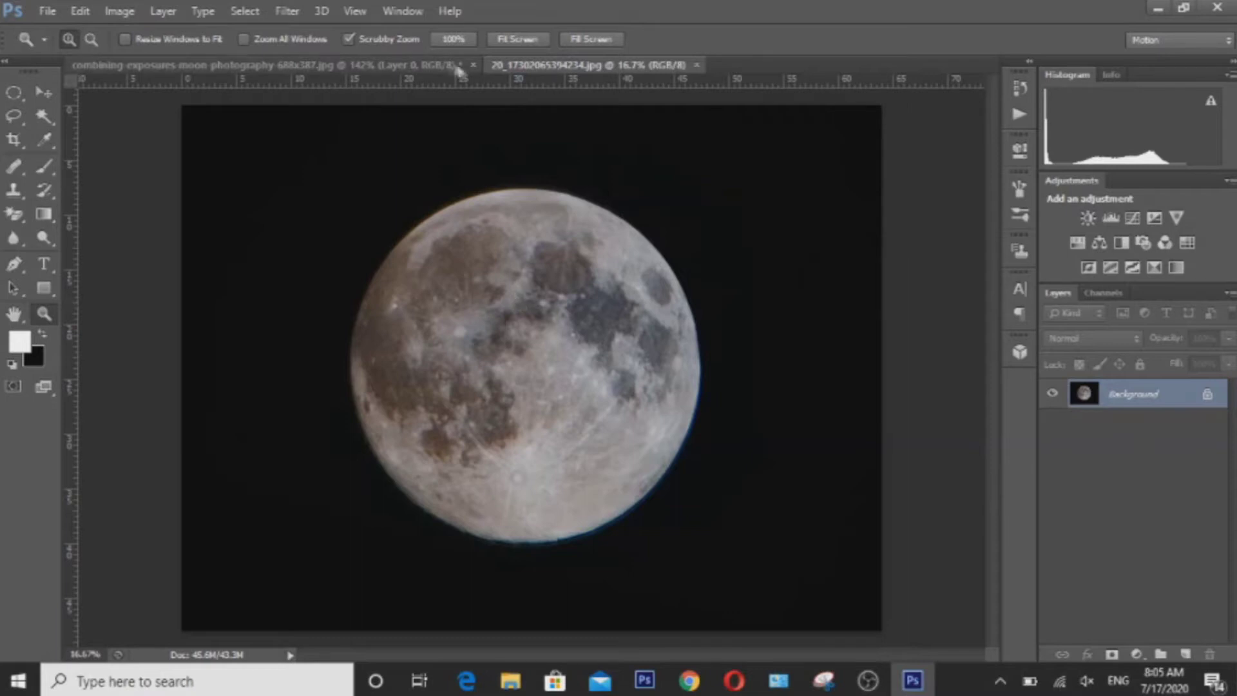
left_click(359, 65)
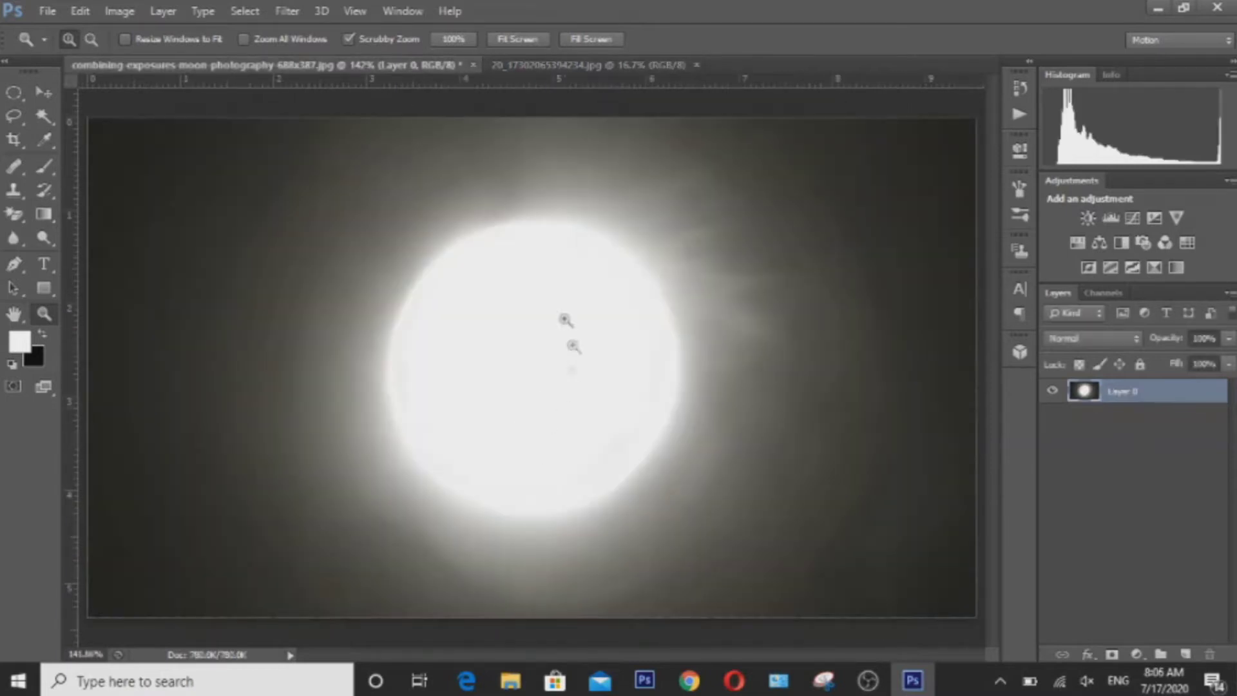
left_click(505, 66)
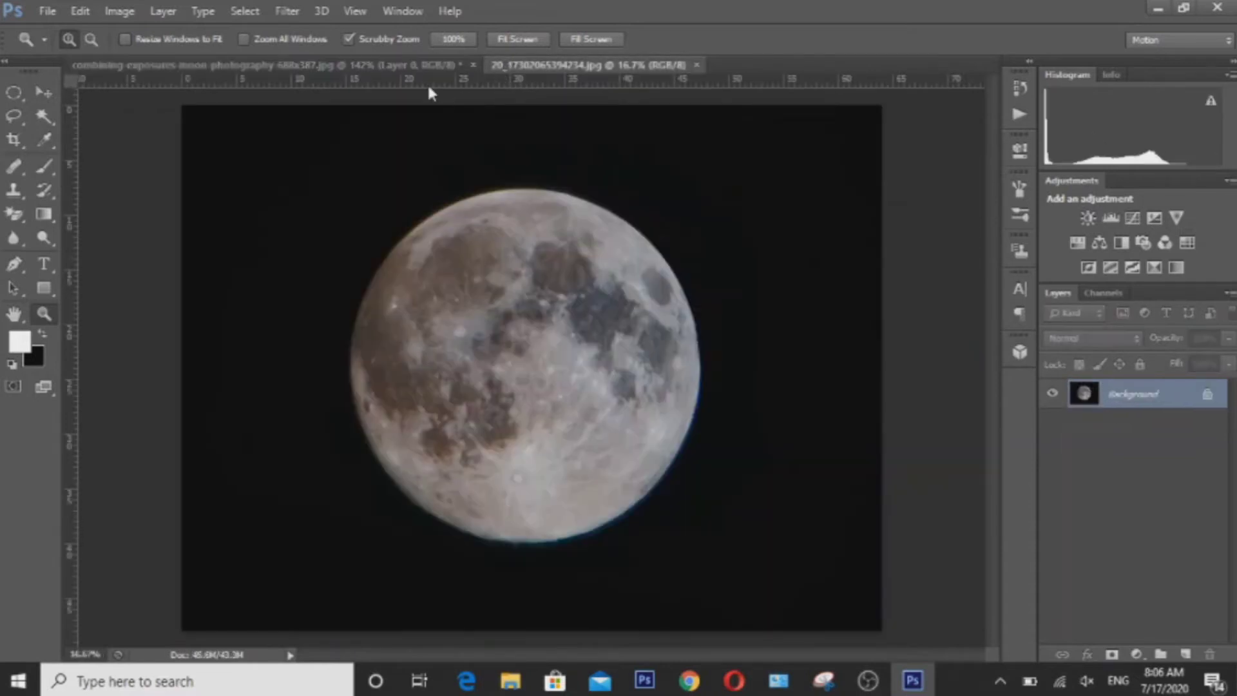
Step: Place guides at the moon's top and left edges and draw an elliptical circle around the disc
left_click_drag(427, 83, 421, 188)
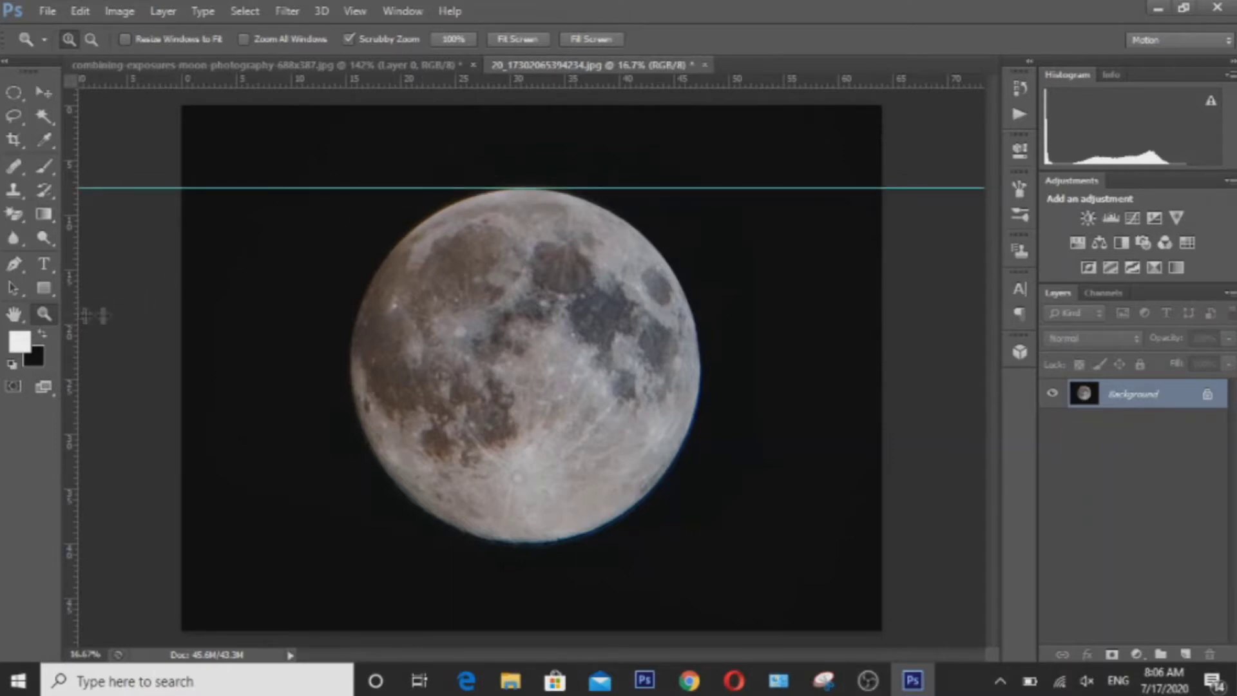
left_click_drag(93, 316, 349, 343)
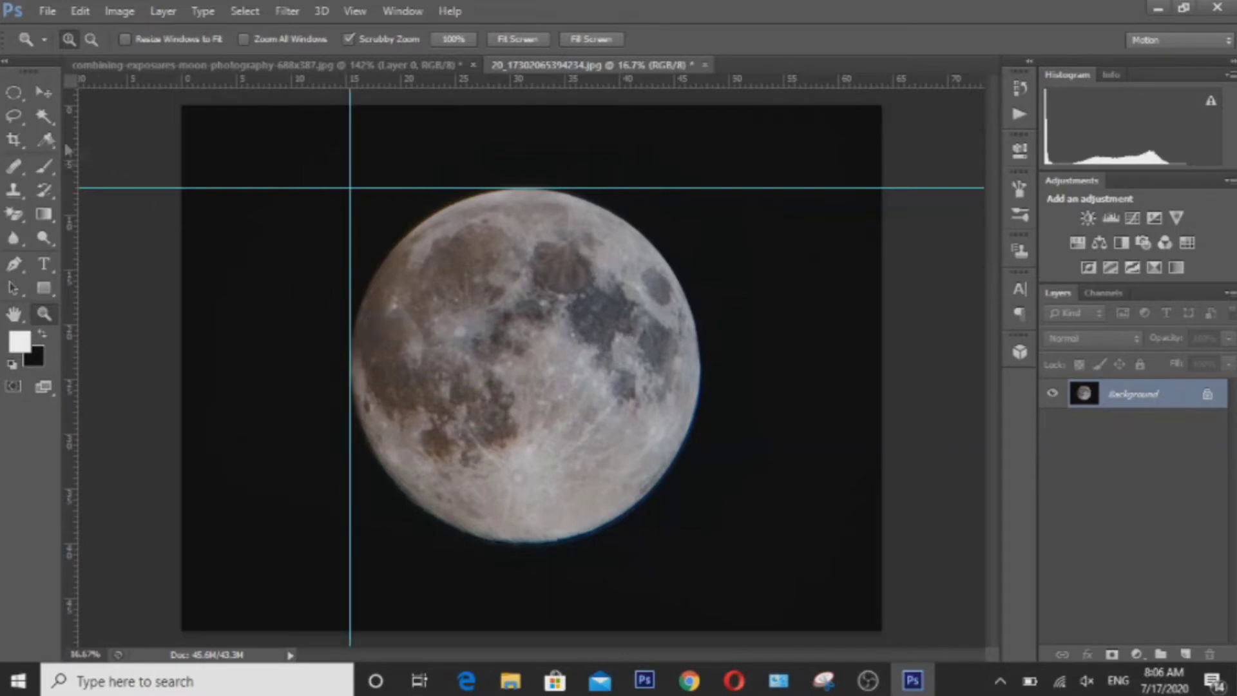
left_click(16, 95)
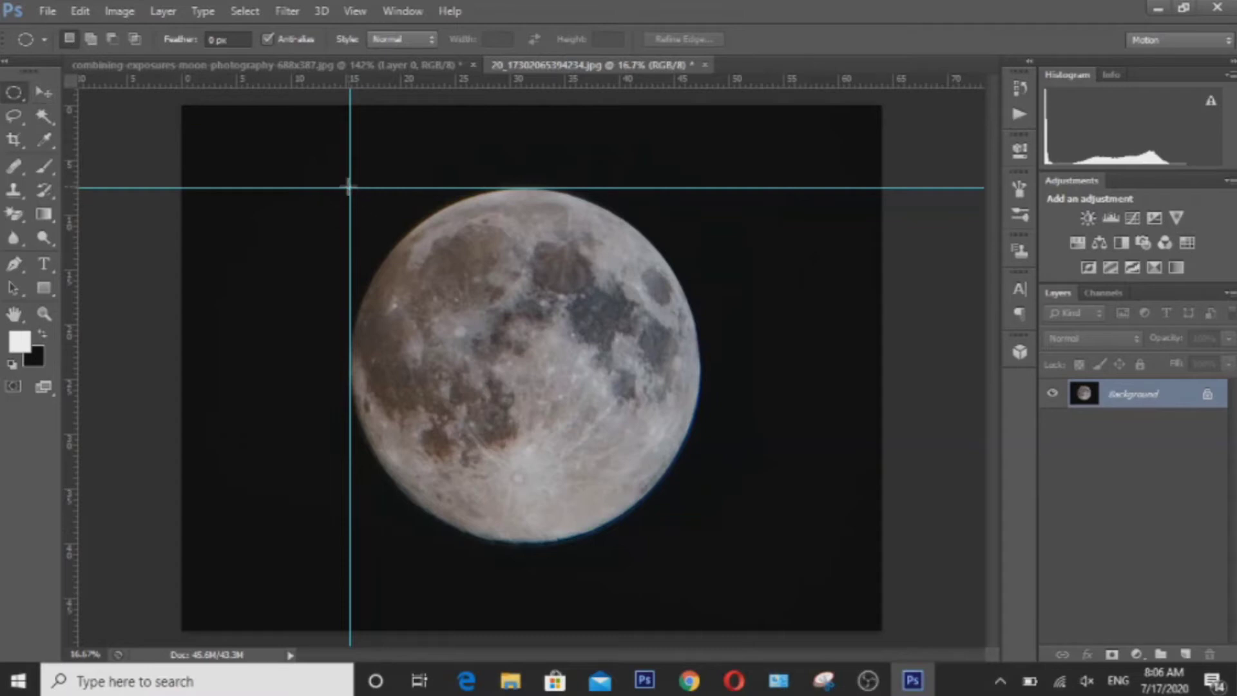
left_click_drag(348, 187, 700, 542)
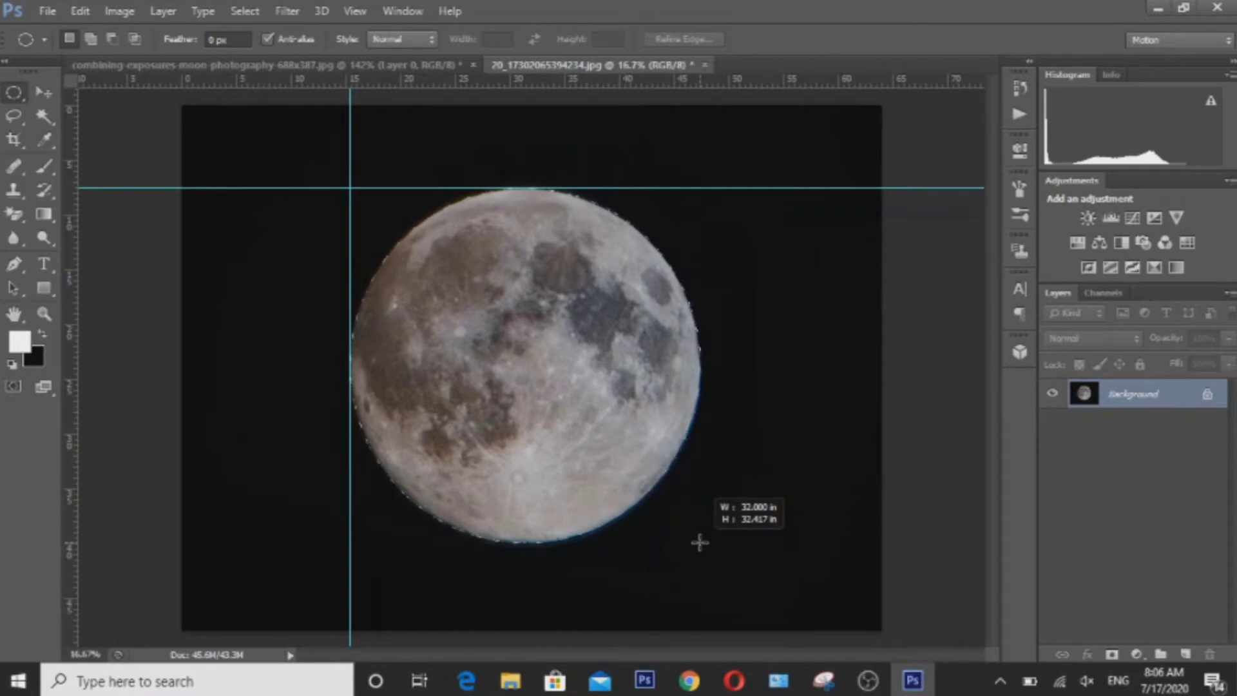
left_click_drag(700, 542, 698, 541)
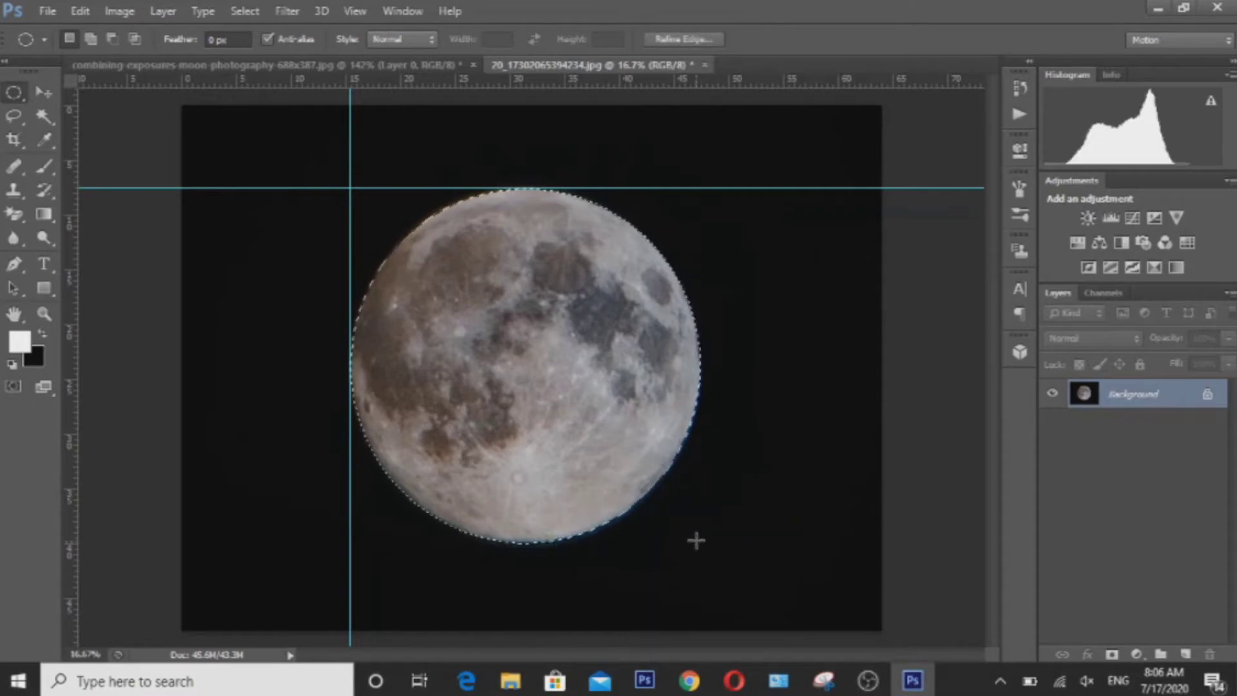
Step: Drag the selected moon into the glowing-moon image as Layer 1
left_click(46, 95)
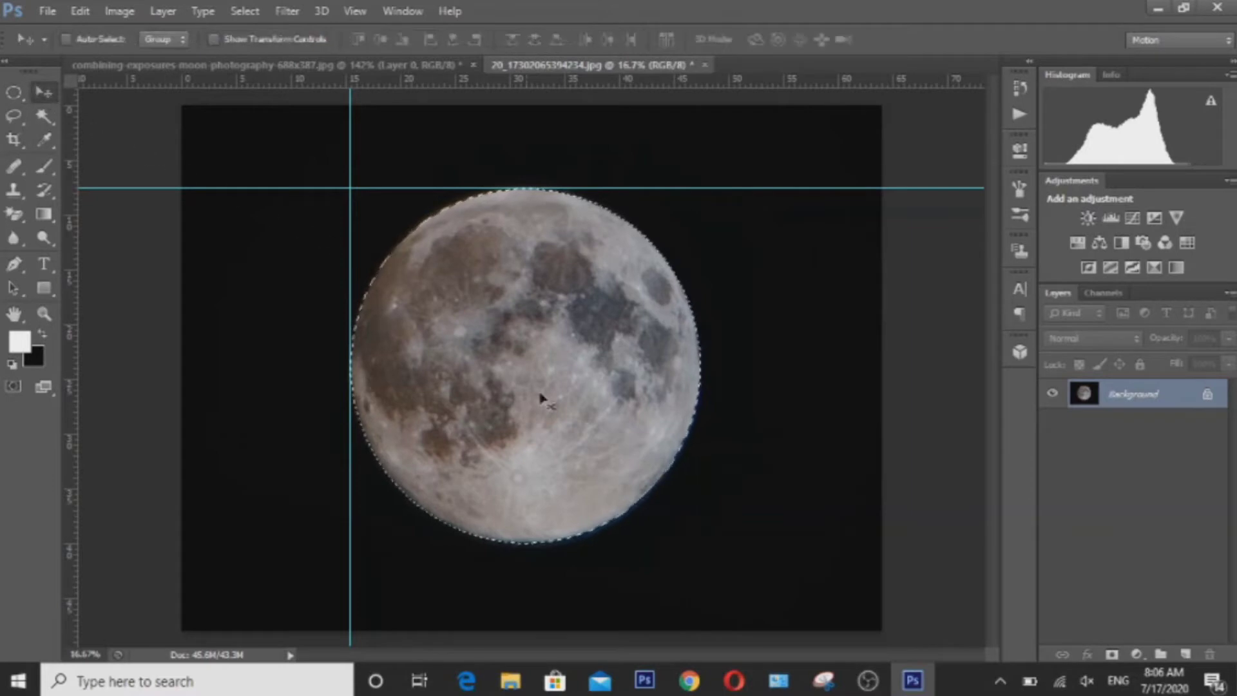
left_click_drag(540, 397, 527, 356)
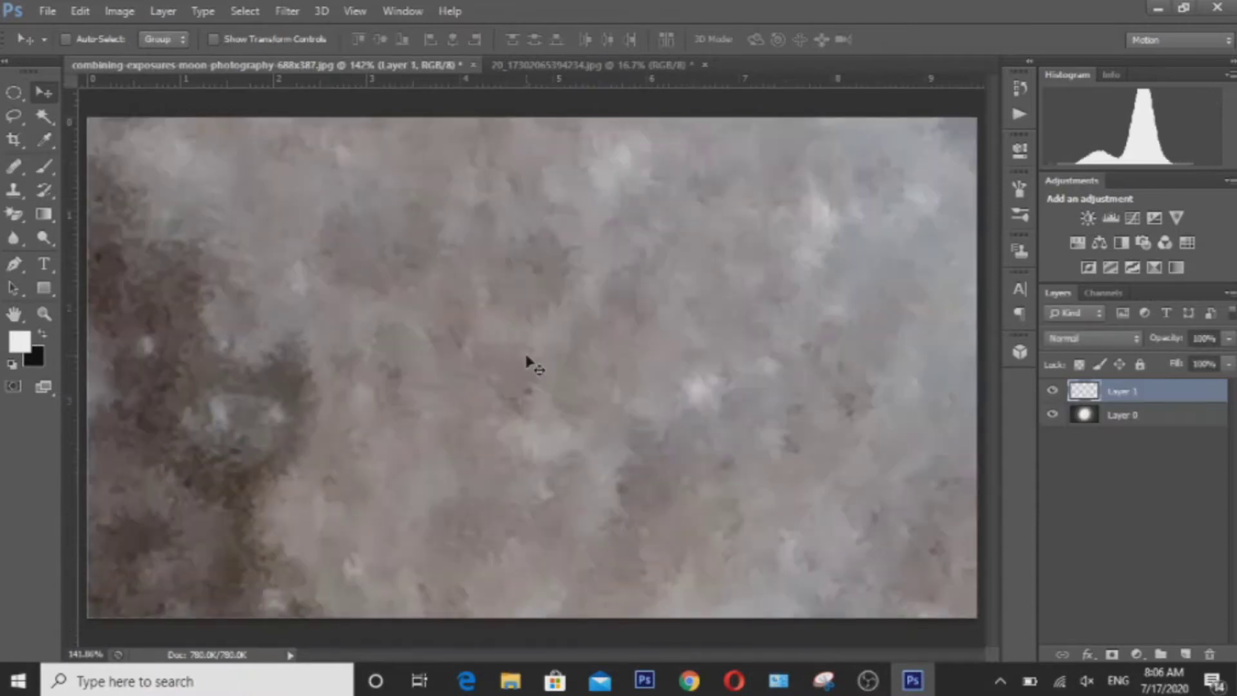
left_click_drag(527, 362, 144, 326)
Step: Zoom out, scale the pasted moon down to 13.54%, and place it over the bright moon
key("z")
left_click_drag(645, 387, 564, 386)
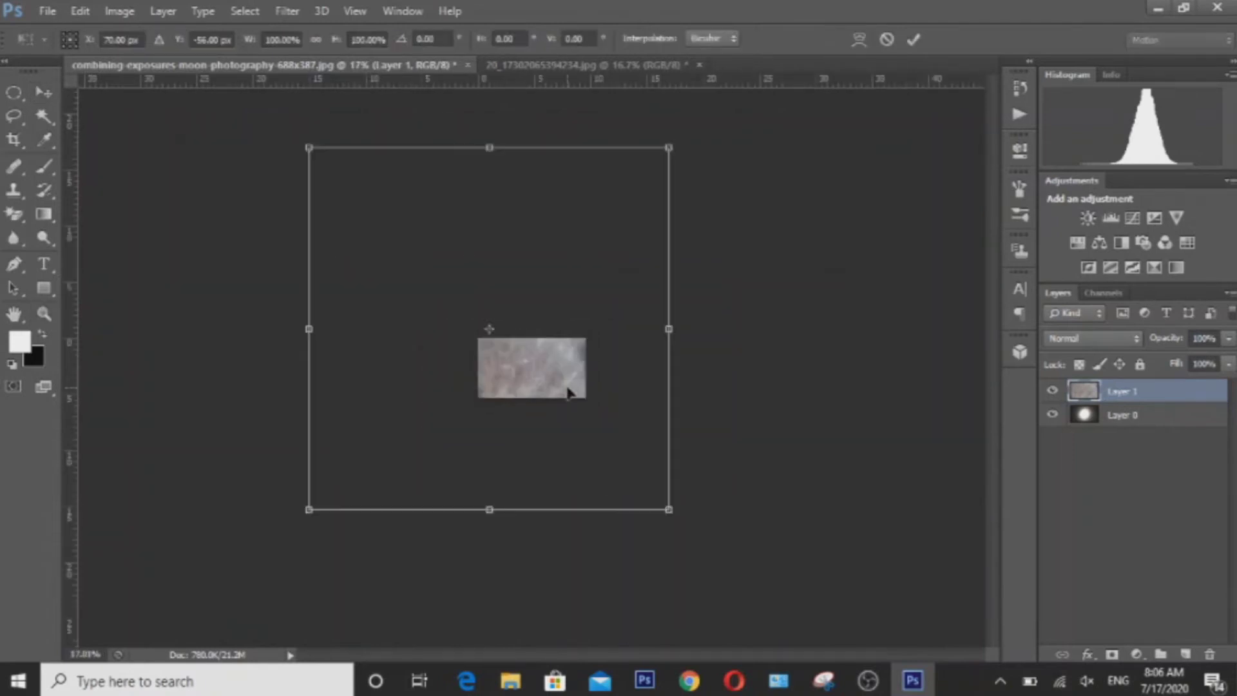
key("ctrl+t")
left_click_drag(670, 509, 467, 291)
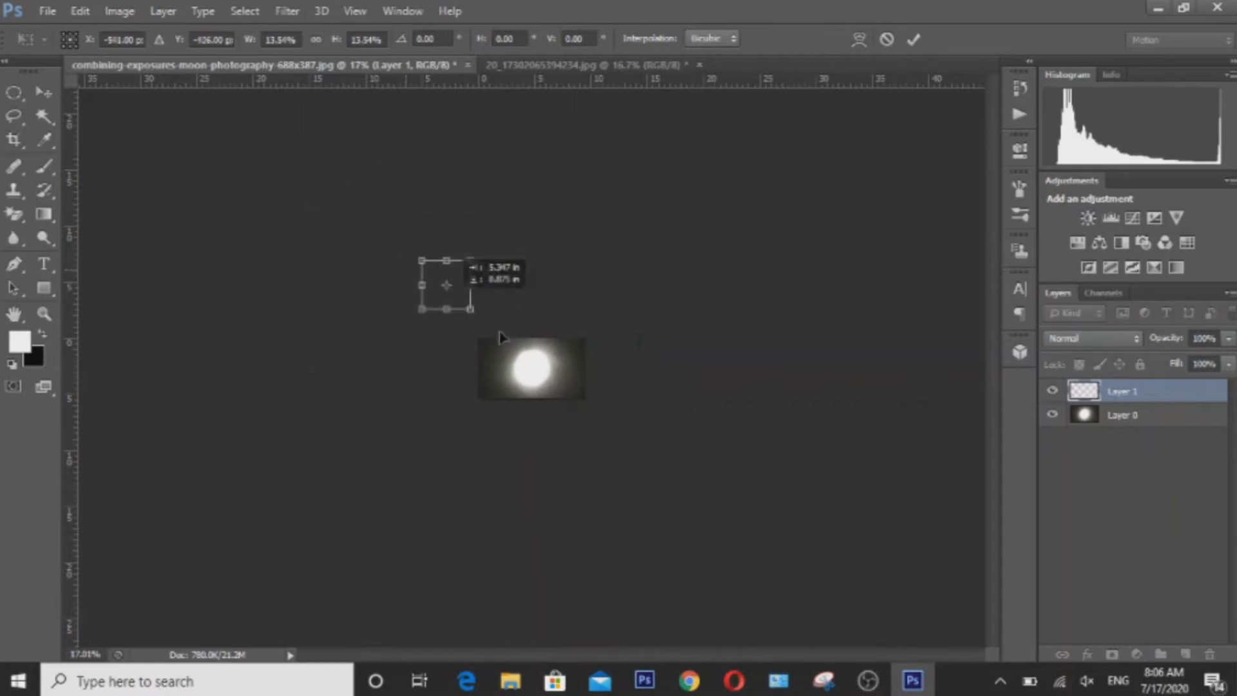
left_click_drag(501, 337, 544, 373)
Step: Fit the image on screen and scale Layer 1's moon to about 73.4%, centring it in the glow
key("z")
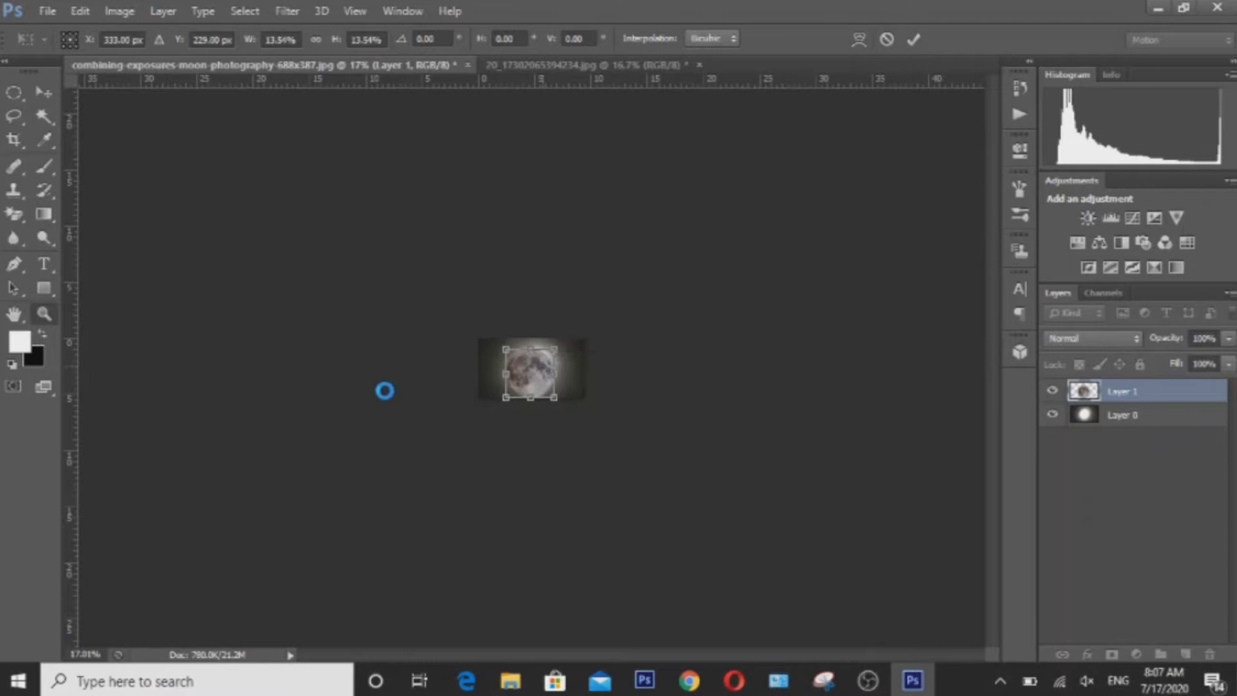
right_click(518, 366)
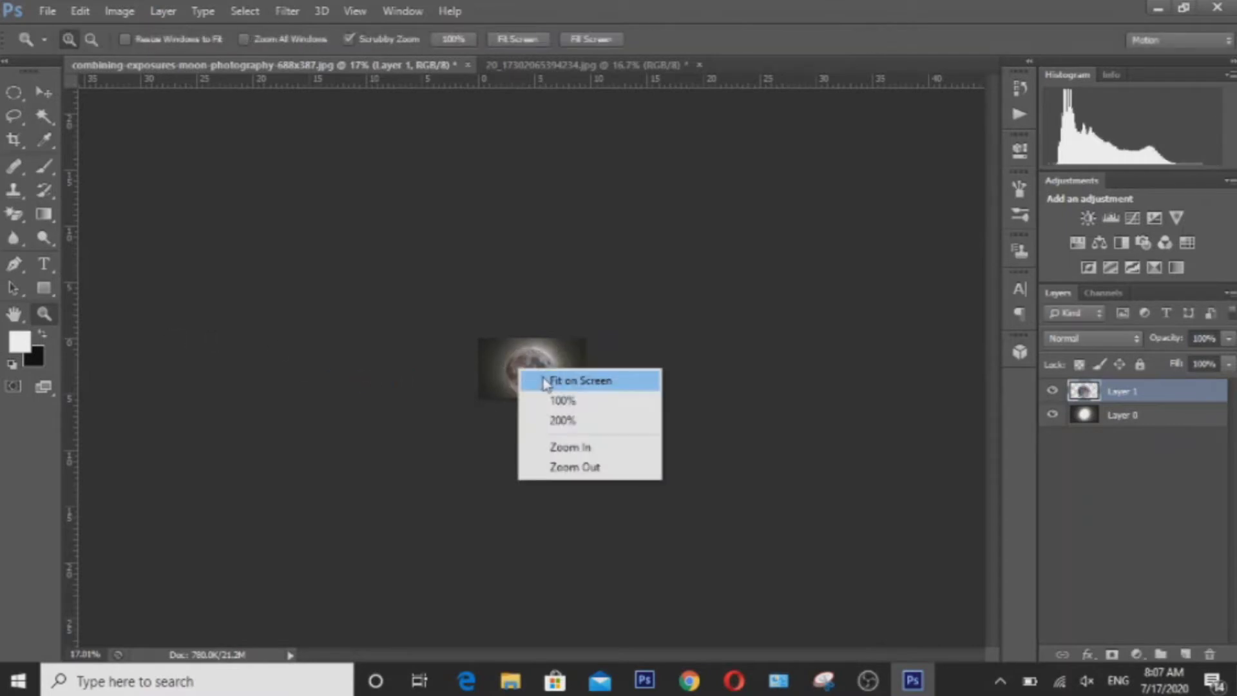
left_click(548, 378)
left_click(44, 92)
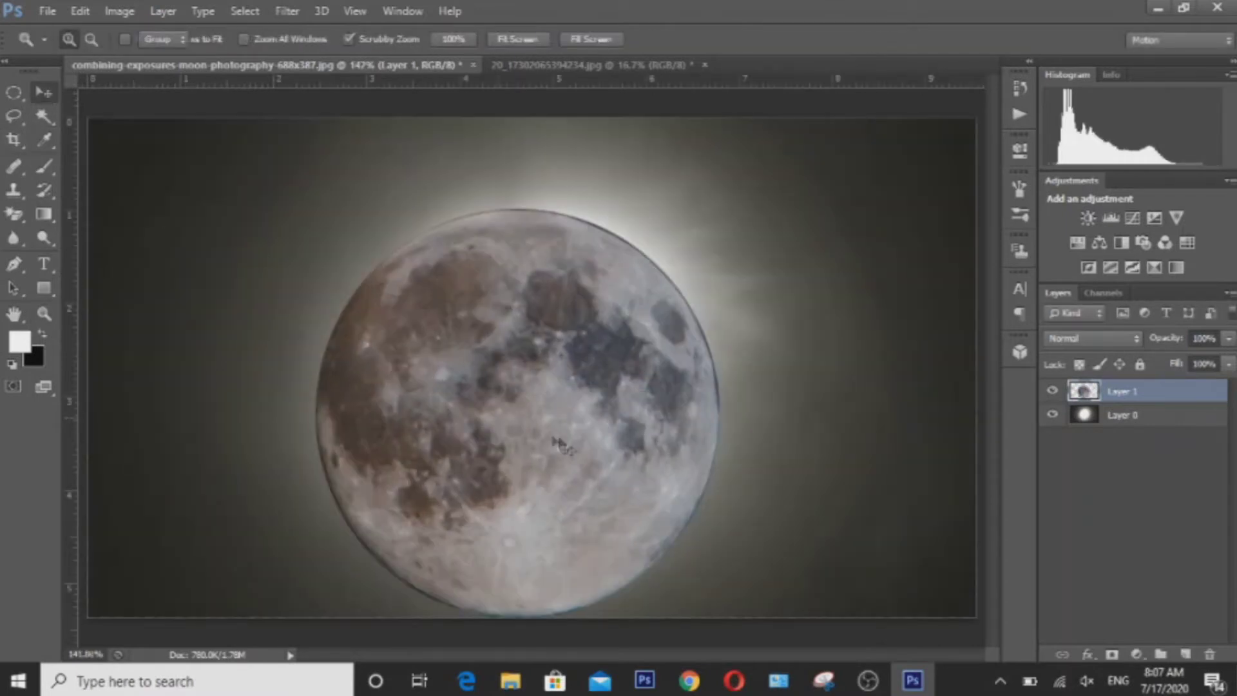
left_click_drag(561, 443, 578, 376)
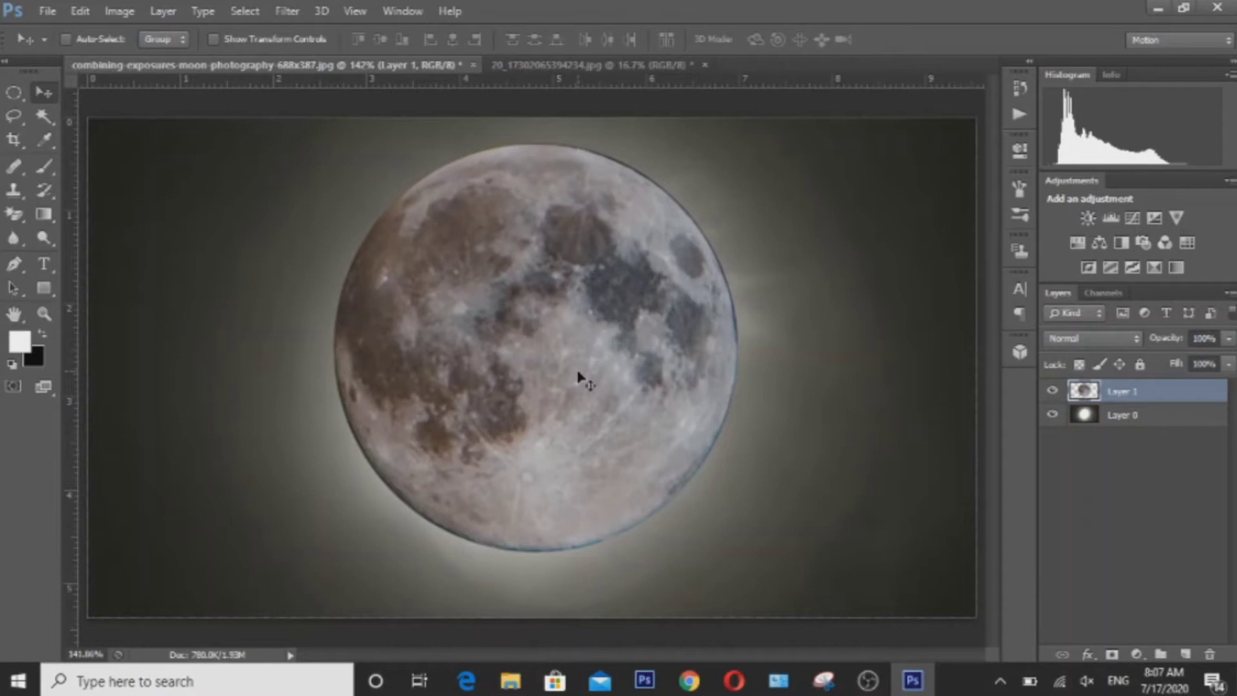
key("ctrl+t")
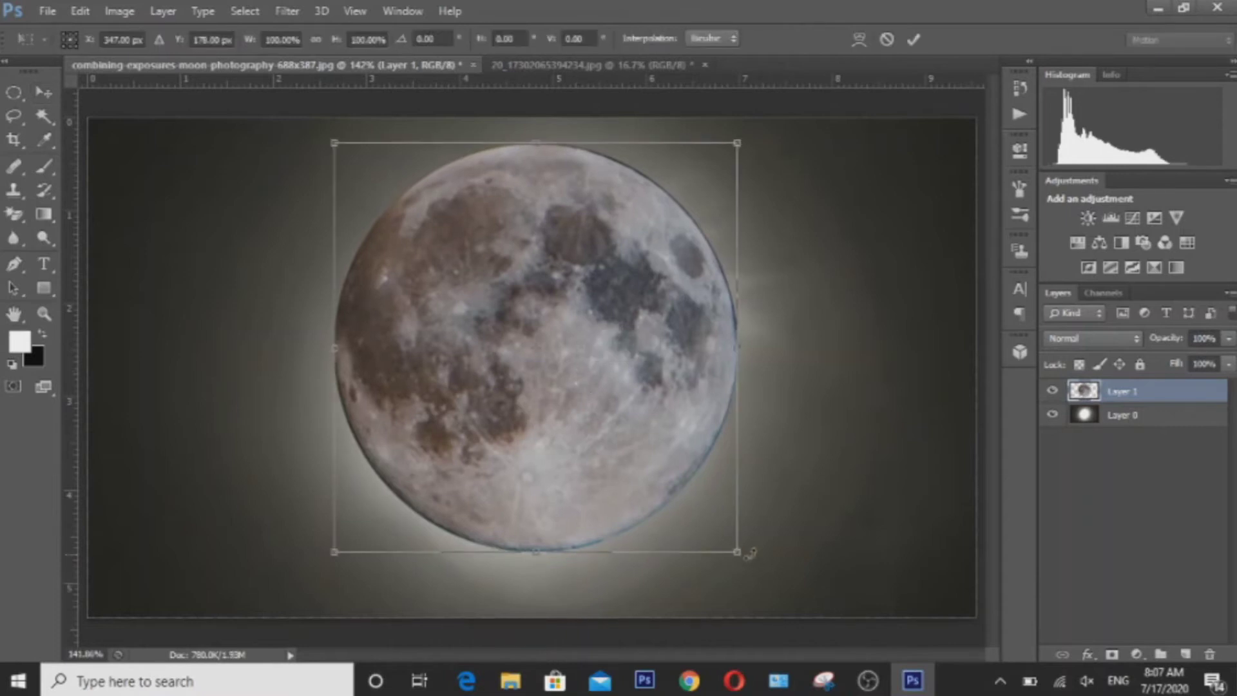
left_click_drag(739, 550, 668, 482)
left_click_drag(582, 382, 610, 452)
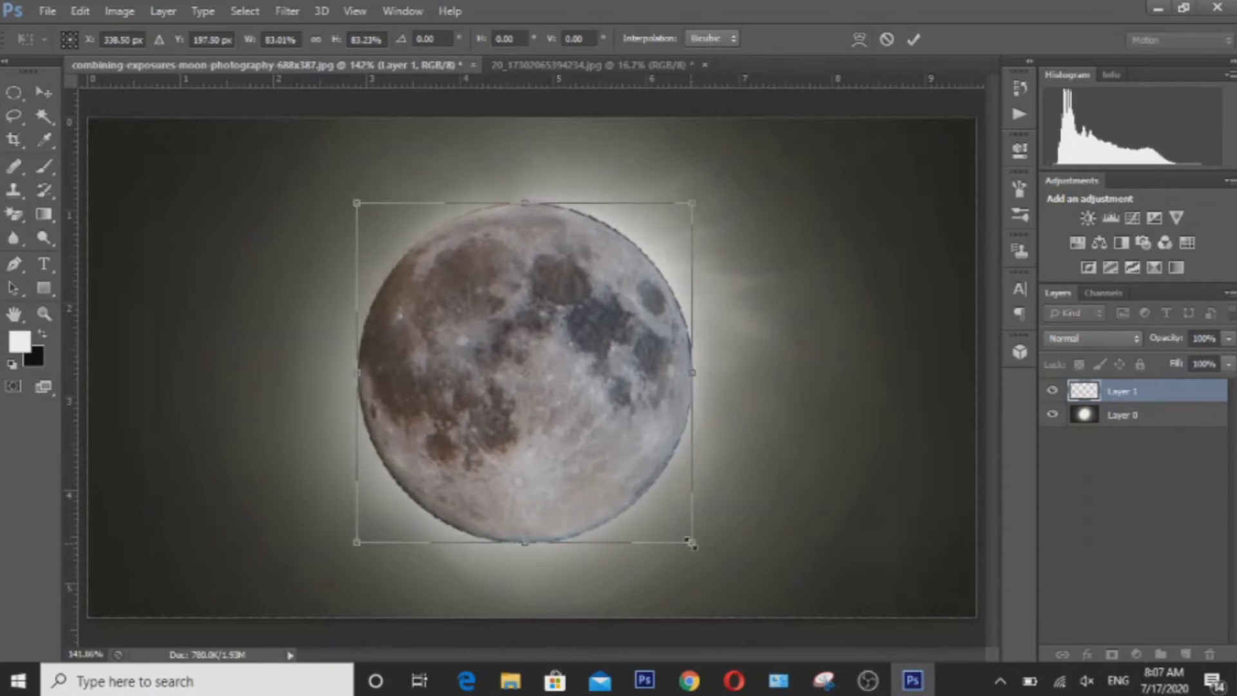
left_click_drag(690, 519, 619, 457)
left_click_drag(675, 511, 684, 519)
left_click_drag(658, 466, 604, 464)
Step: Temporarily lower Layer 1's opacity to fine-align the moon, restore 100%, and commit the transform
left_click(1229, 338)
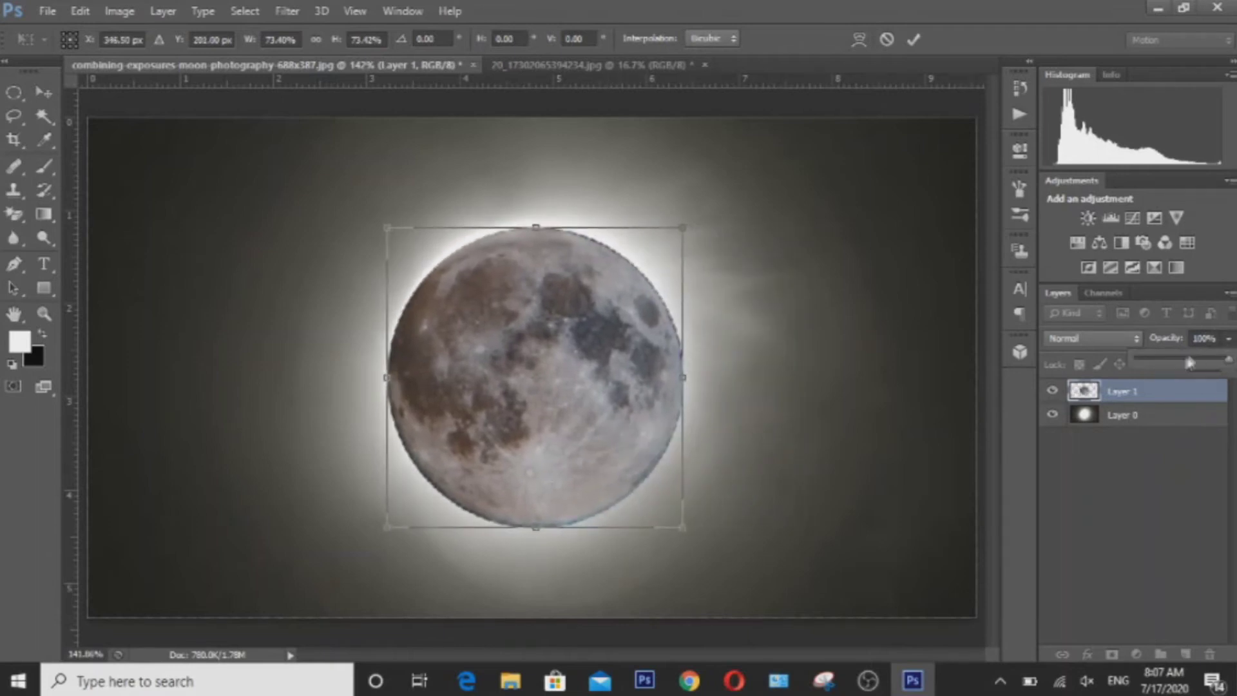
left_click_drag(1227, 359, 1180, 359)
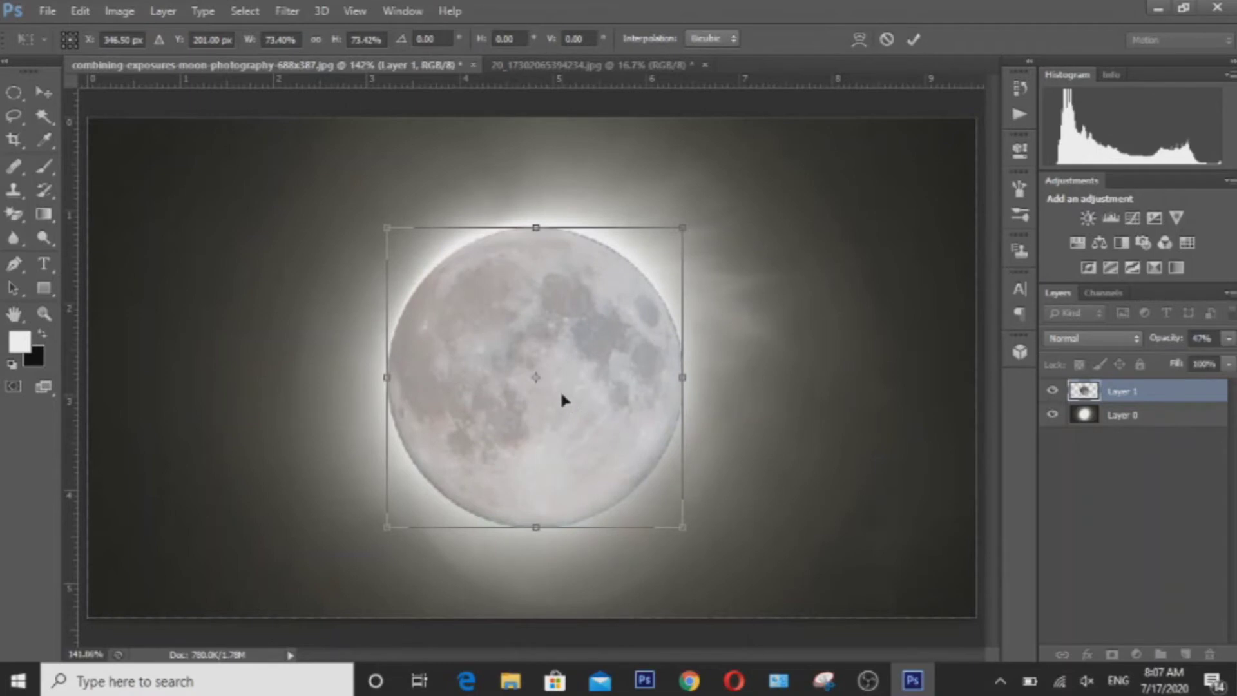
left_click_drag(568, 402, 573, 400)
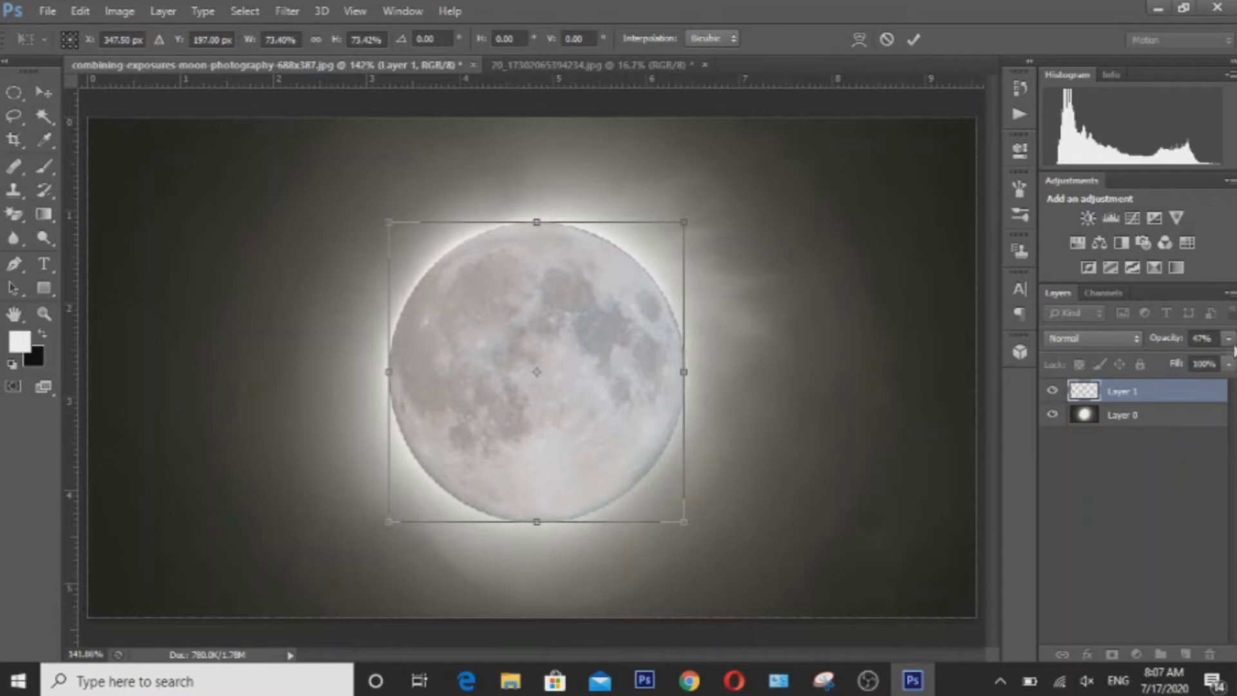
left_click(1228, 338)
left_click_drag(1202, 361, 1233, 360)
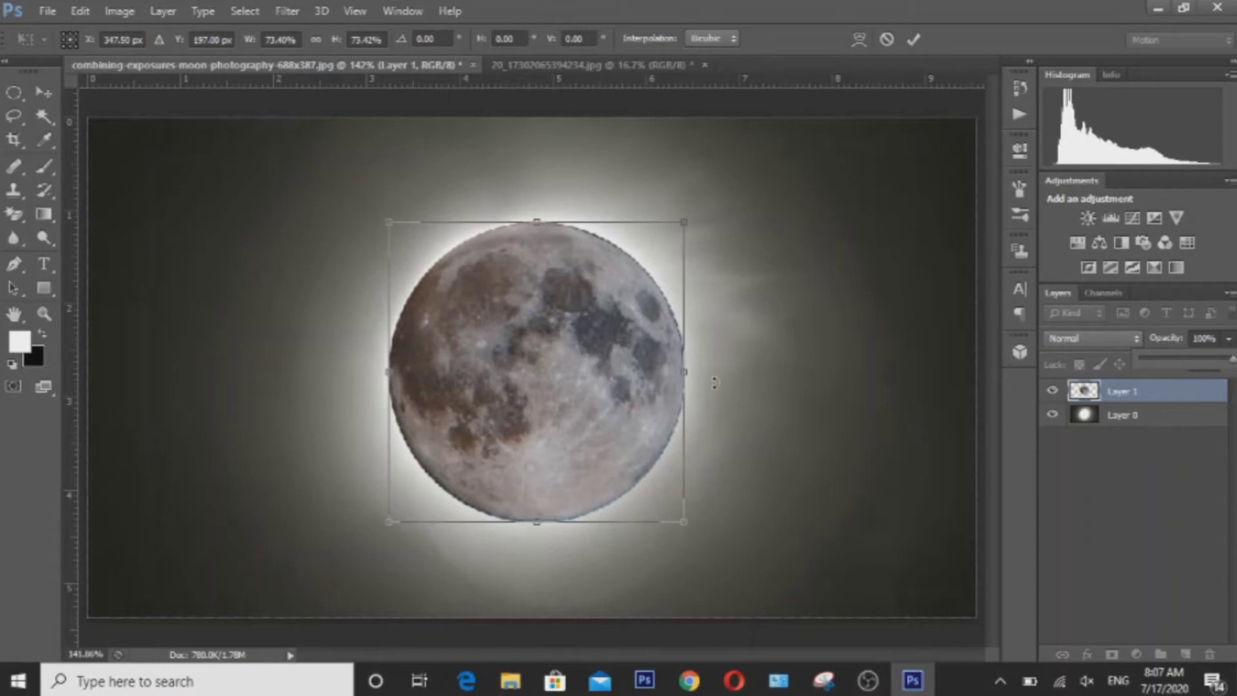
left_click(714, 383)
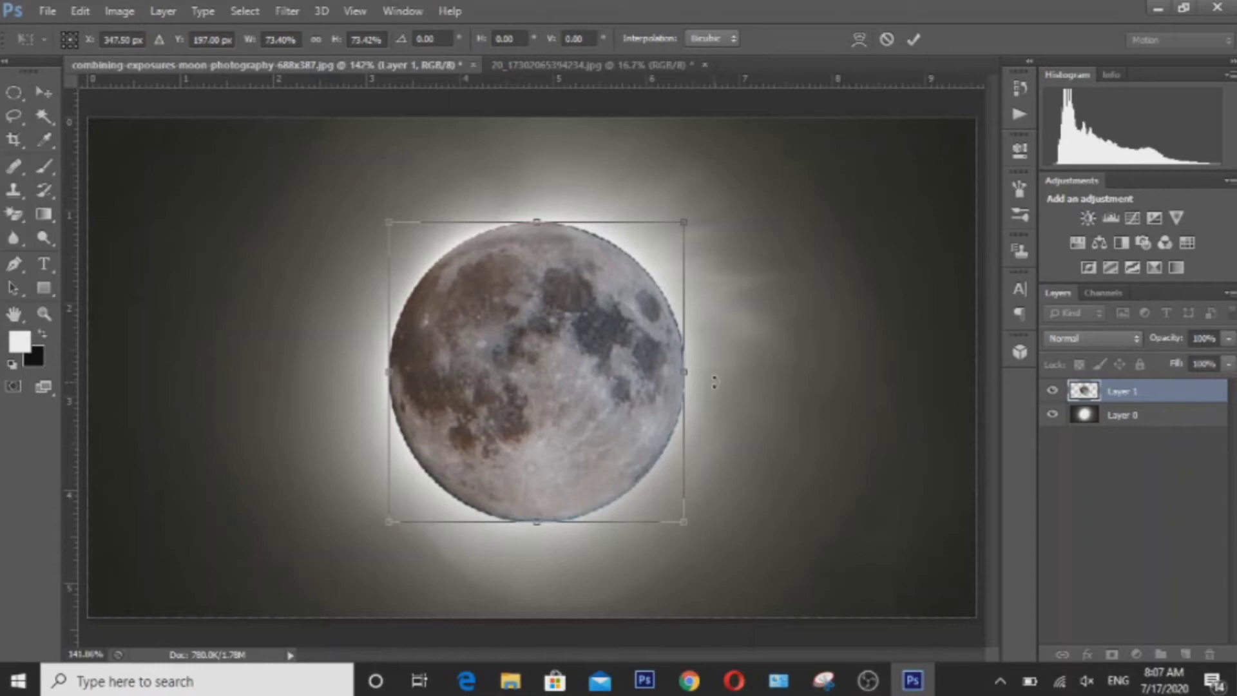
key("Return")
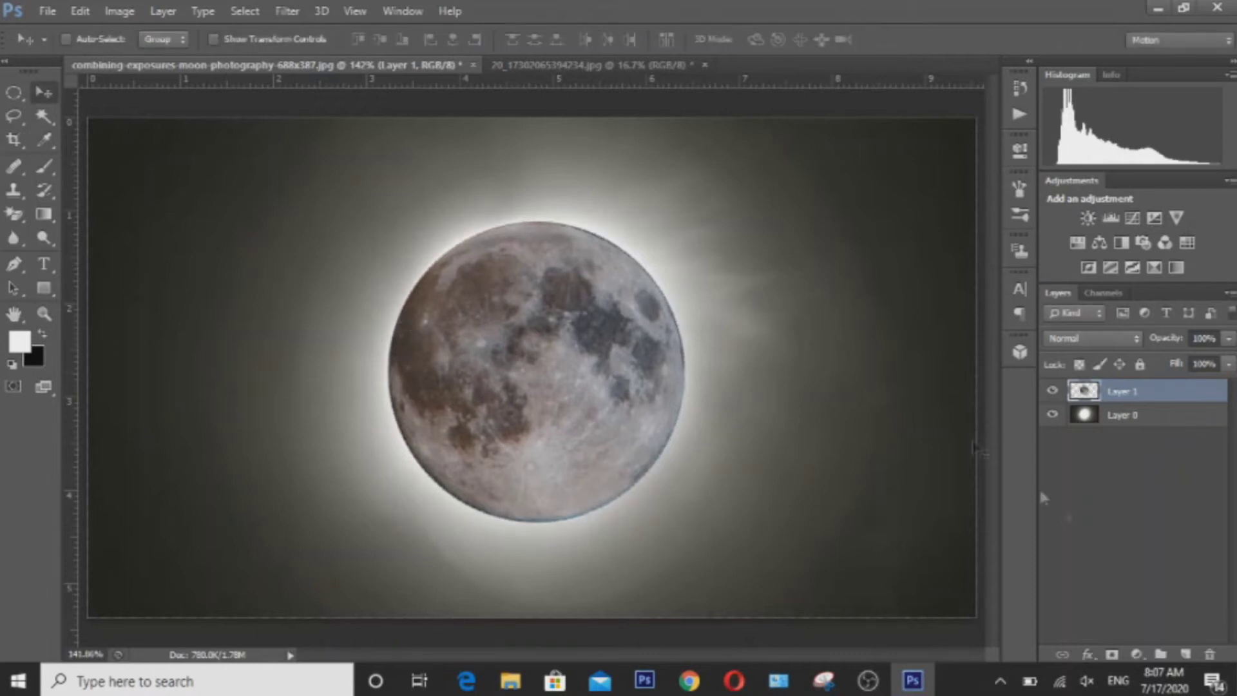
Step: Add a mask to Layer 1 and set up a black brush of 185 px with about 18% hardness
left_click(1109, 655)
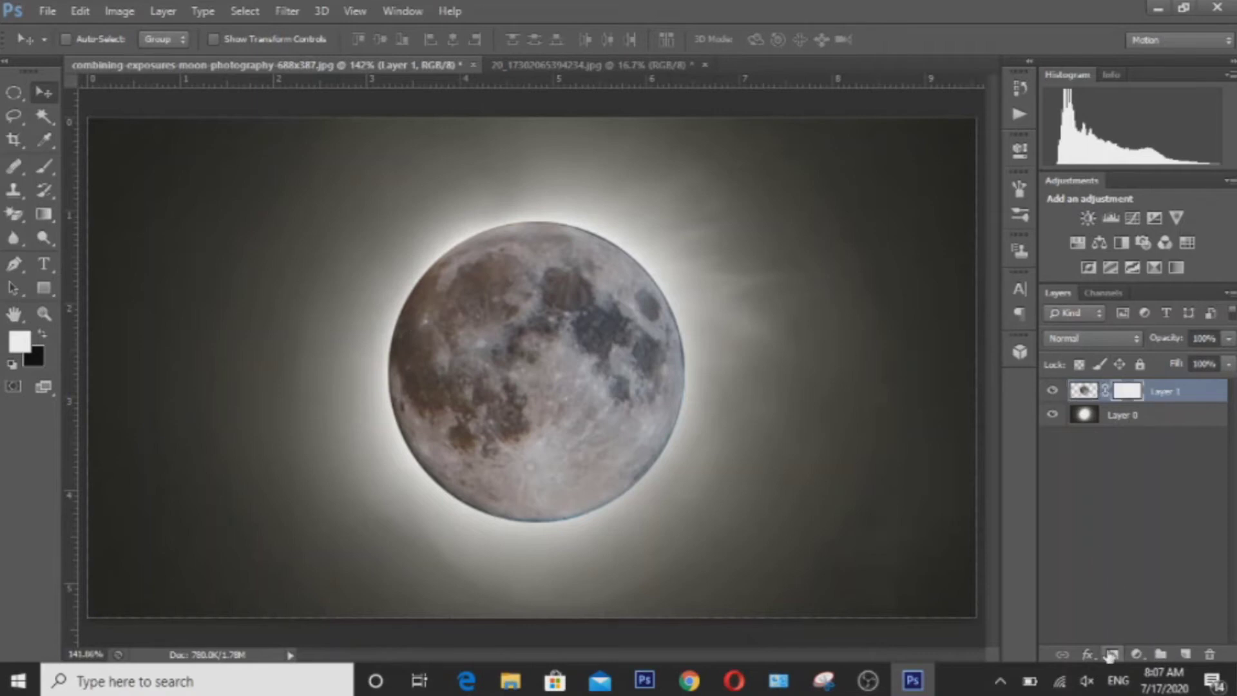
key("x")
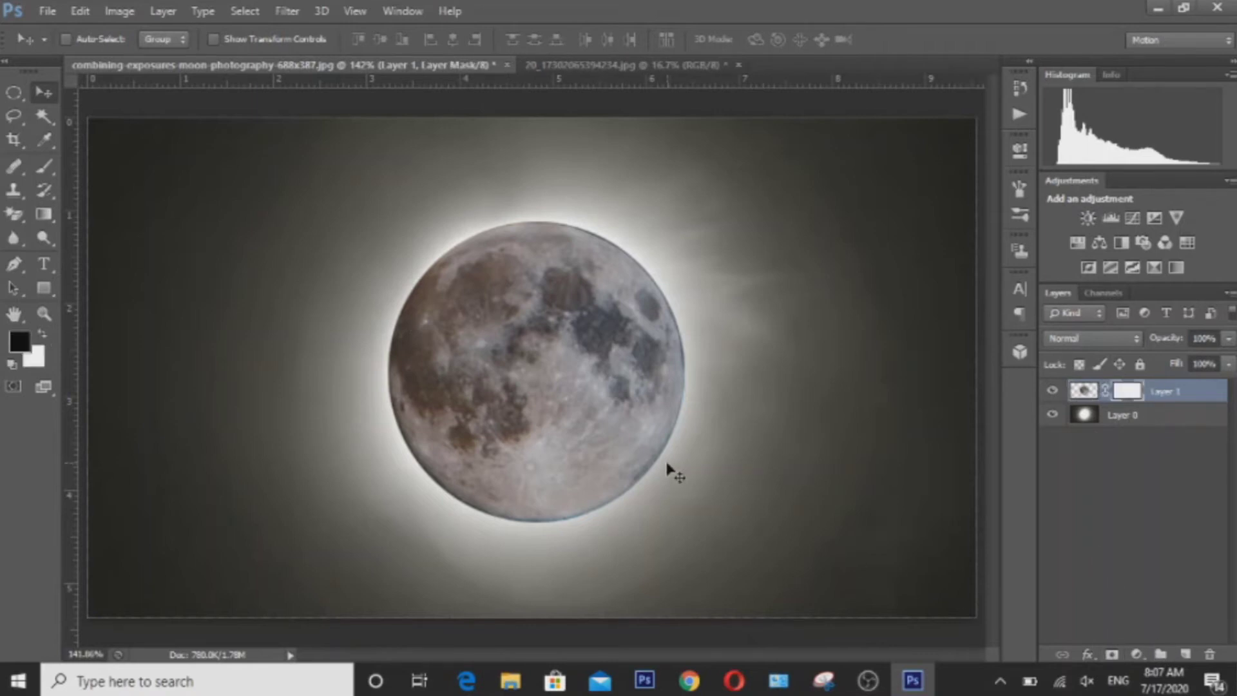
key("b")
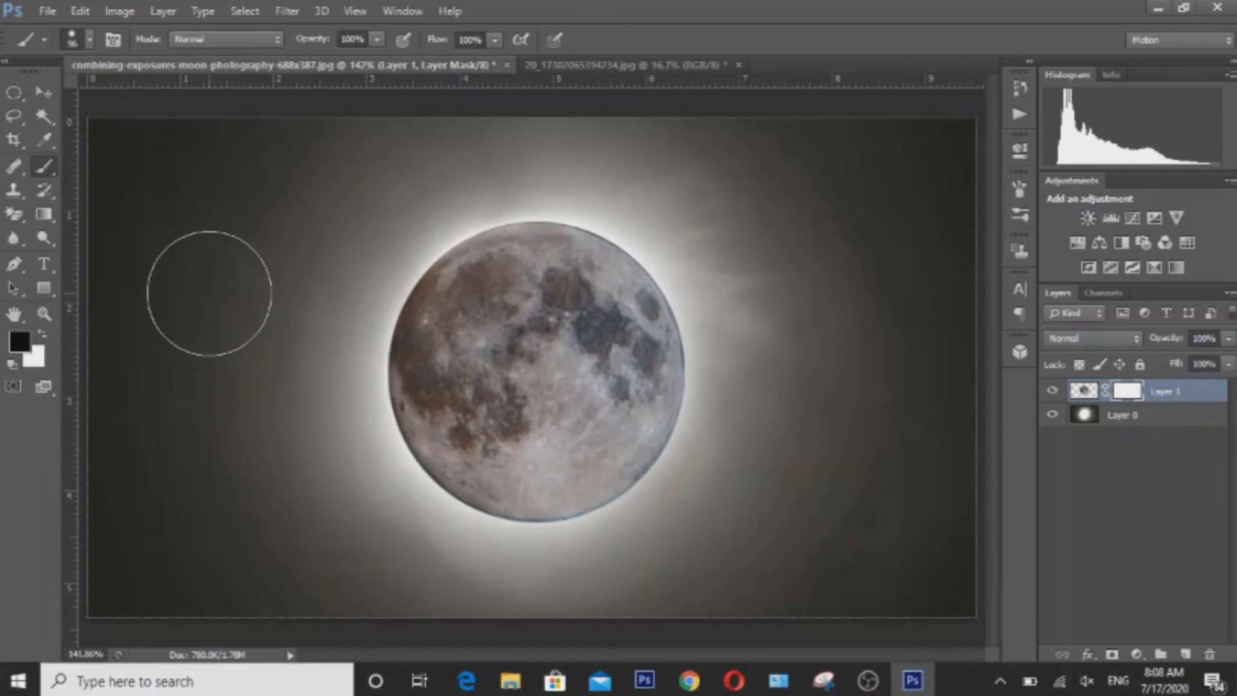
right_click(170, 185)
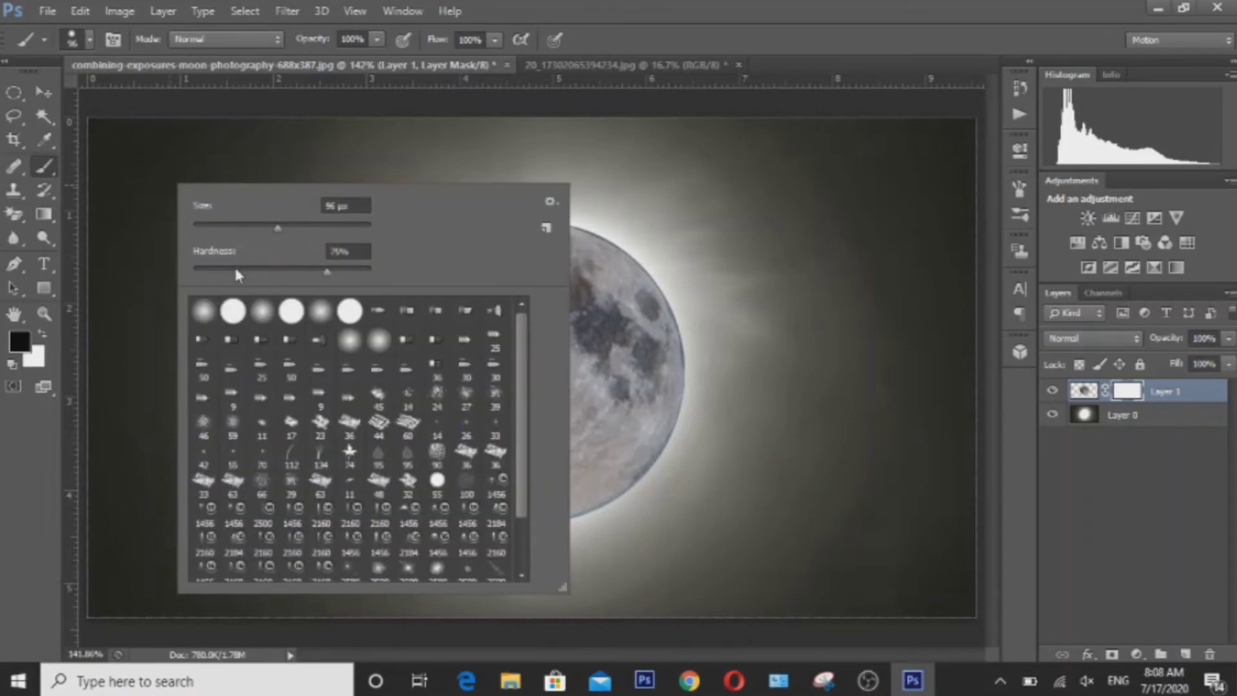
left_click(225, 269)
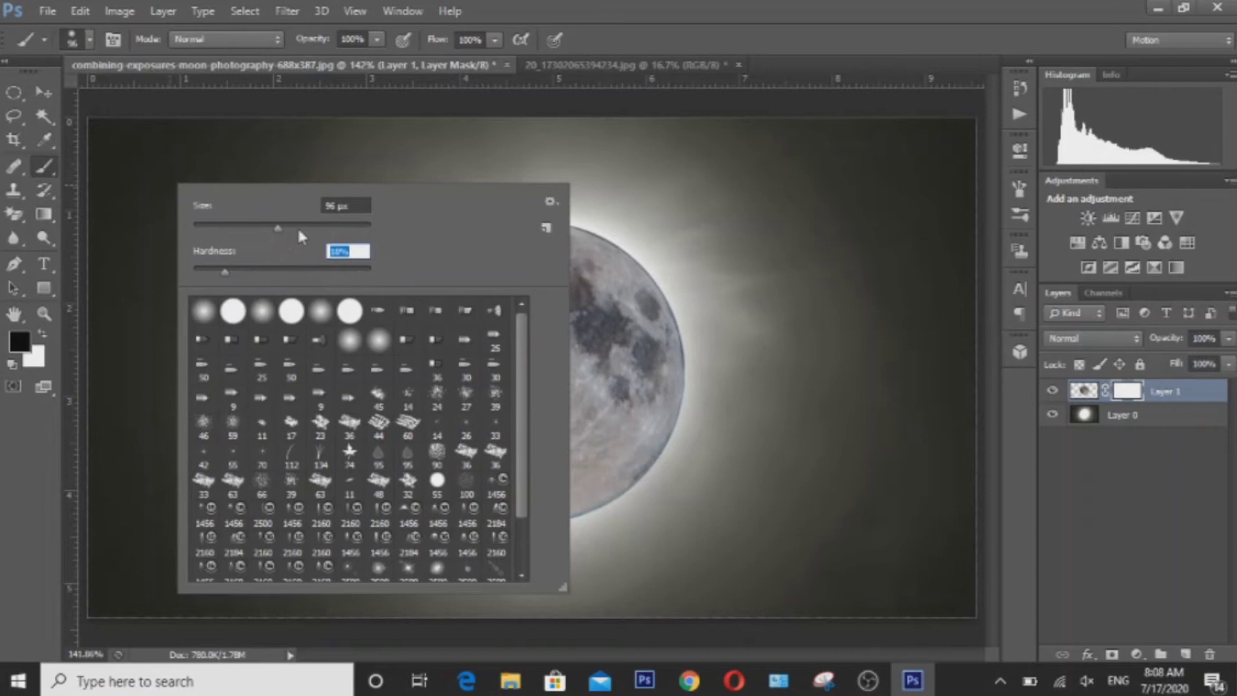
left_click(319, 225)
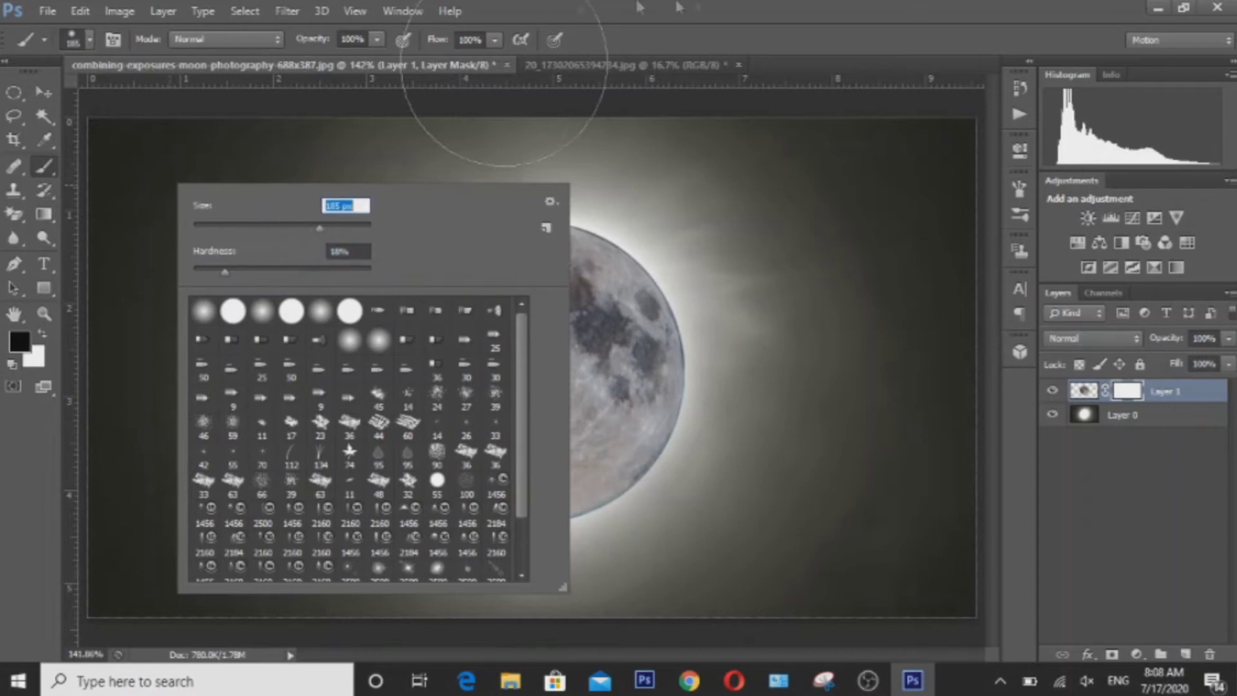
key("Return")
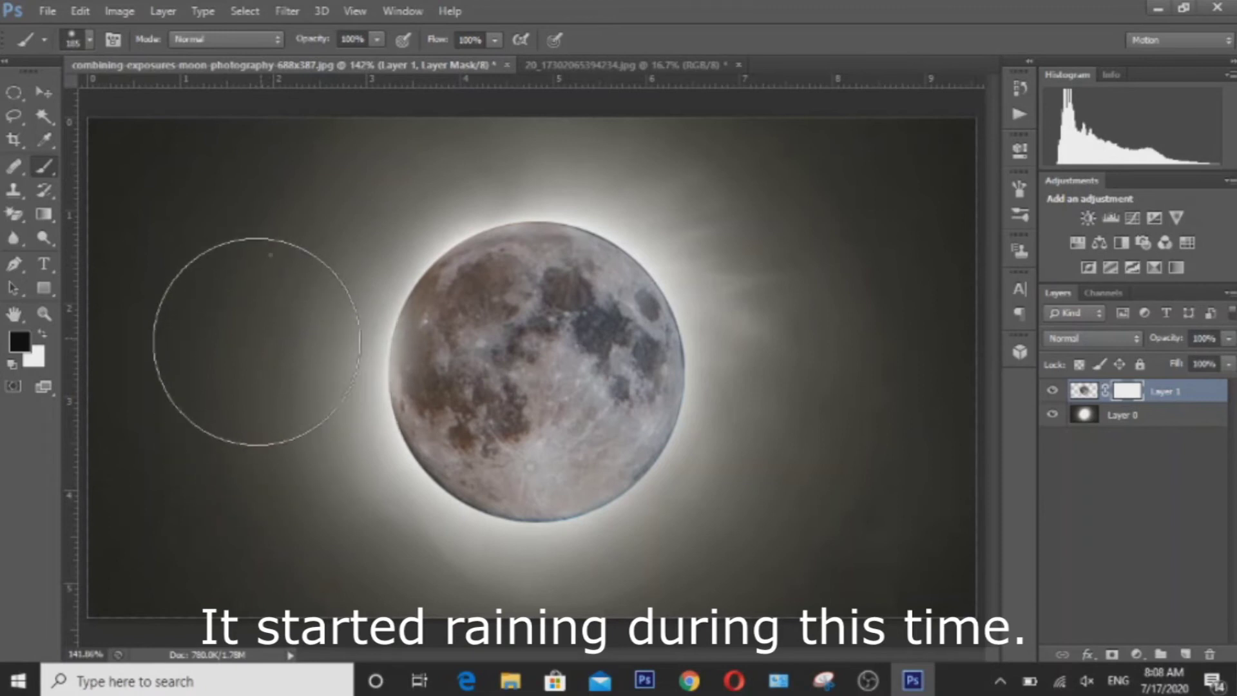
Step: Raise brush hardness to about 27% and paint the mask along the moon's lower and upper-right edges
right_click(257, 334)
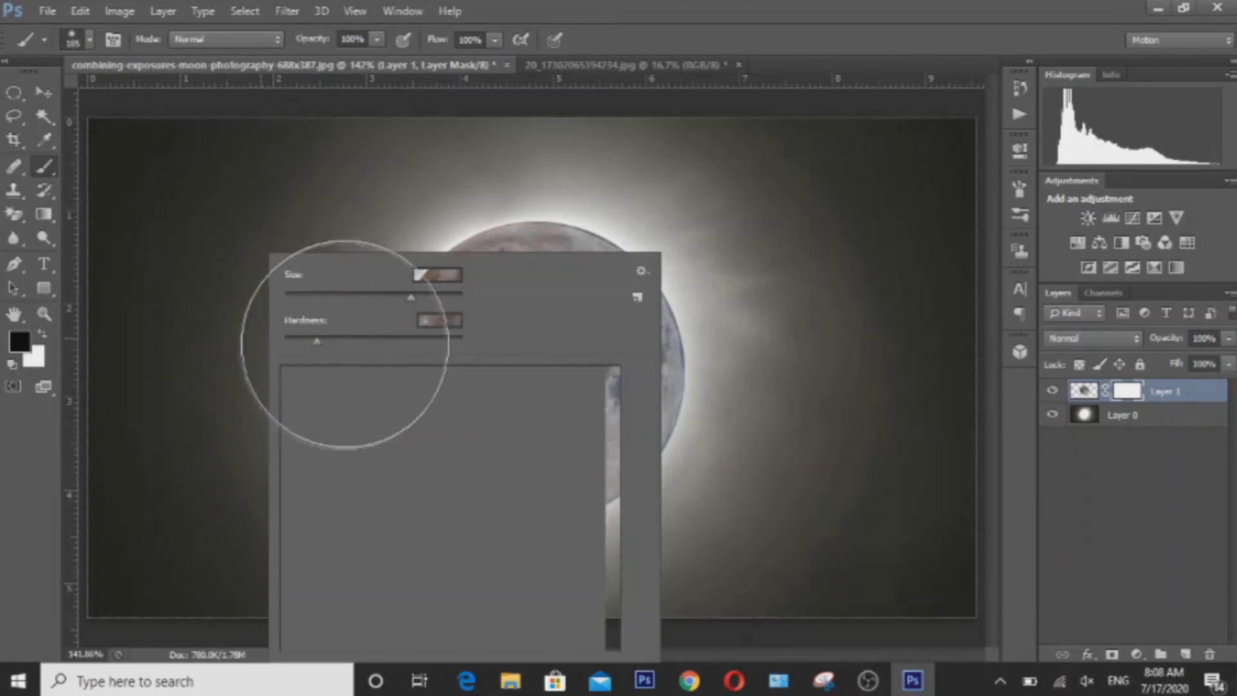
left_click_drag(316, 341, 332, 342)
key("Return")
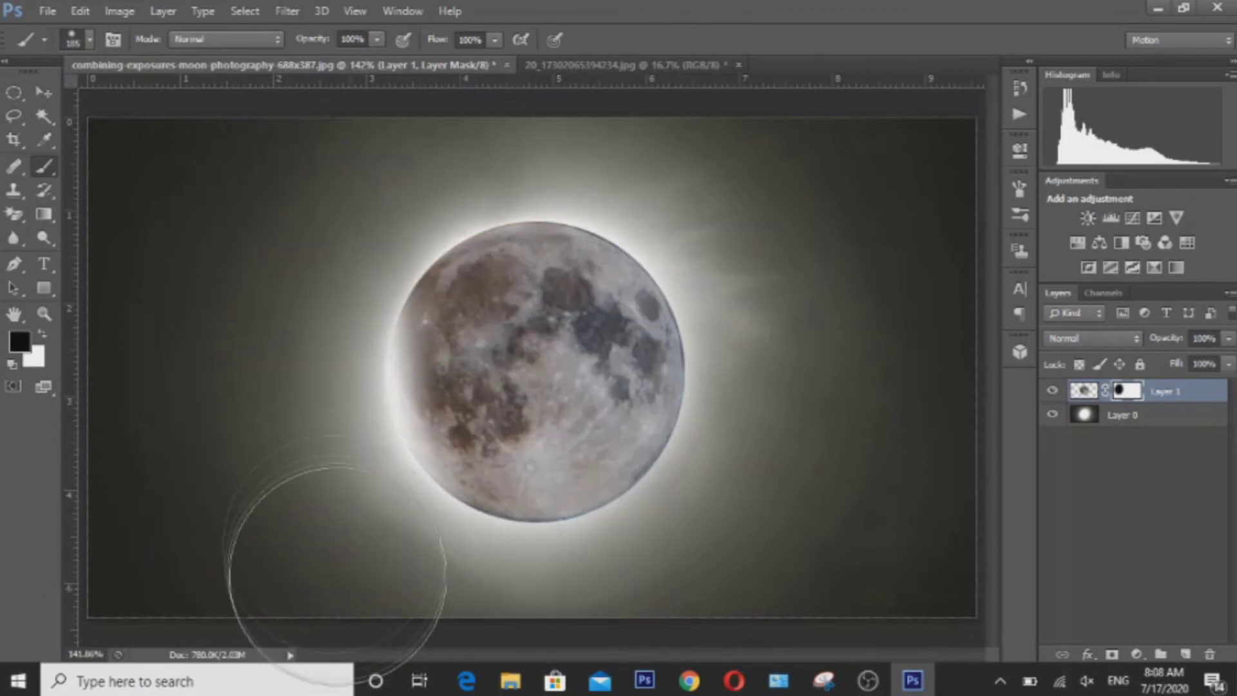
mouse_move(549, 638)
left_mouse_down()
mouse_move(362, 578)
mouse_move(539, 655)
mouse_move(551, 632)
mouse_move(723, 594)
mouse_move(662, 600)
mouse_move(739, 557)
left_mouse_up()
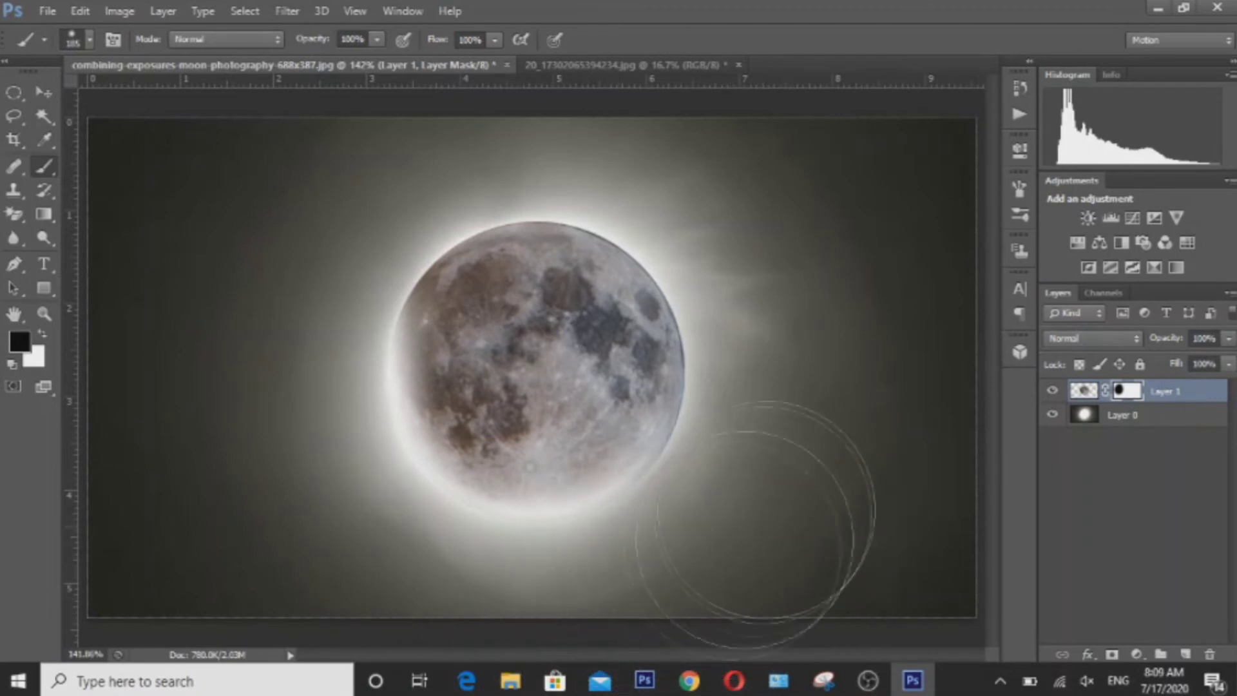
mouse_move(803, 331)
left_mouse_down()
mouse_move(797, 292)
mouse_move(807, 299)
mouse_move(750, 195)
mouse_move(713, 173)
mouse_move(692, 138)
mouse_move(603, 119)
mouse_move(581, 101)
mouse_move(507, 101)
mouse_move(363, 153)
mouse_move(368, 176)
mouse_move(289, 218)
mouse_move(303, 212)
mouse_move(278, 236)
mouse_move(311, 237)
mouse_move(265, 283)
left_mouse_up()
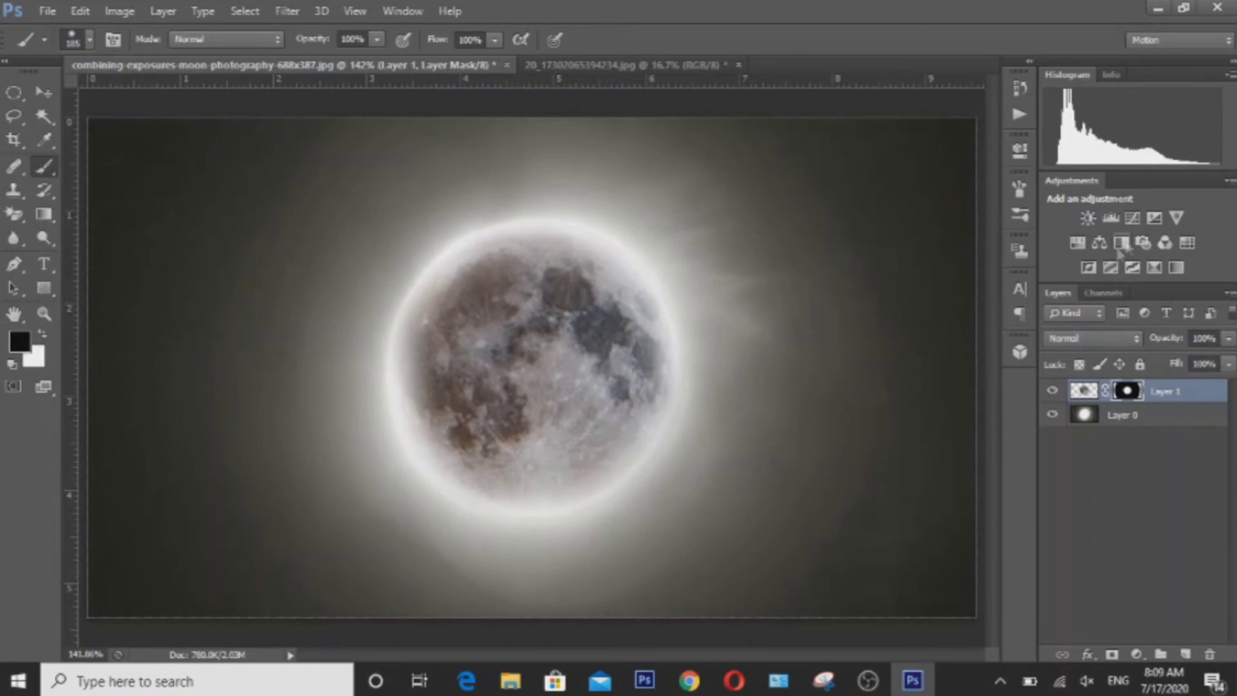
Step: Add a Vibrance layer clipped to Layer 1, muting the moon's saturation to about -26
left_click(1177, 219)
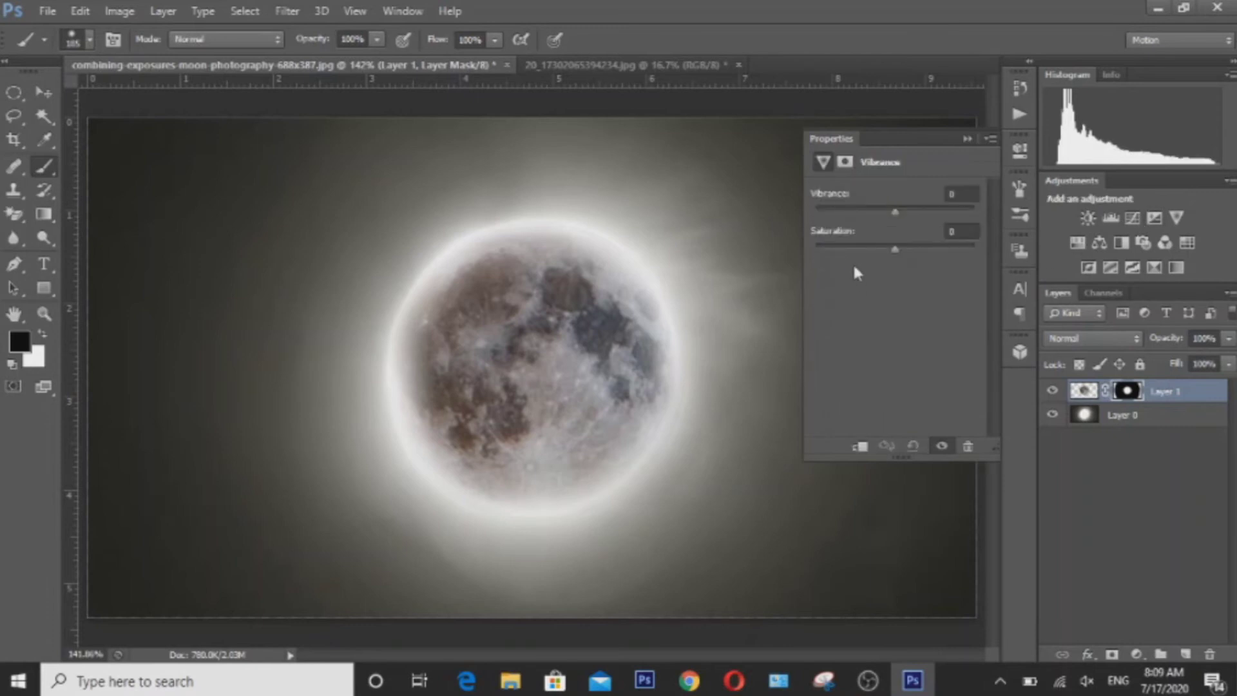
left_click(842, 249)
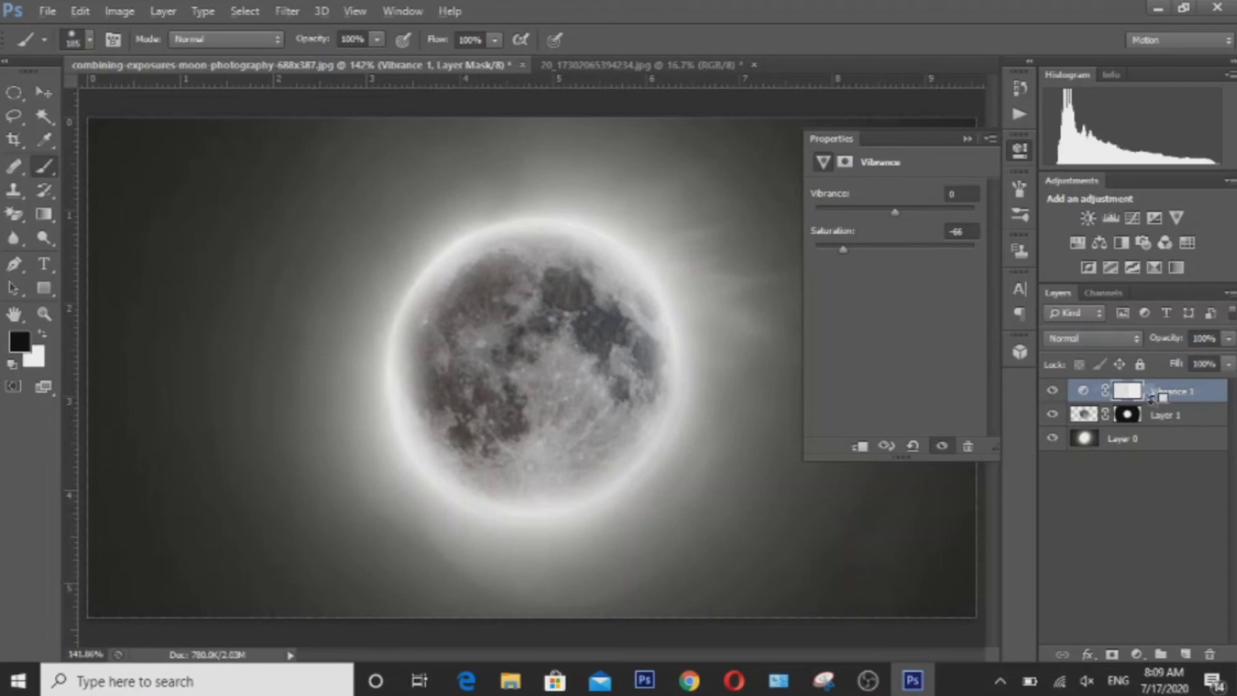
left_click(1152, 401, "alt")
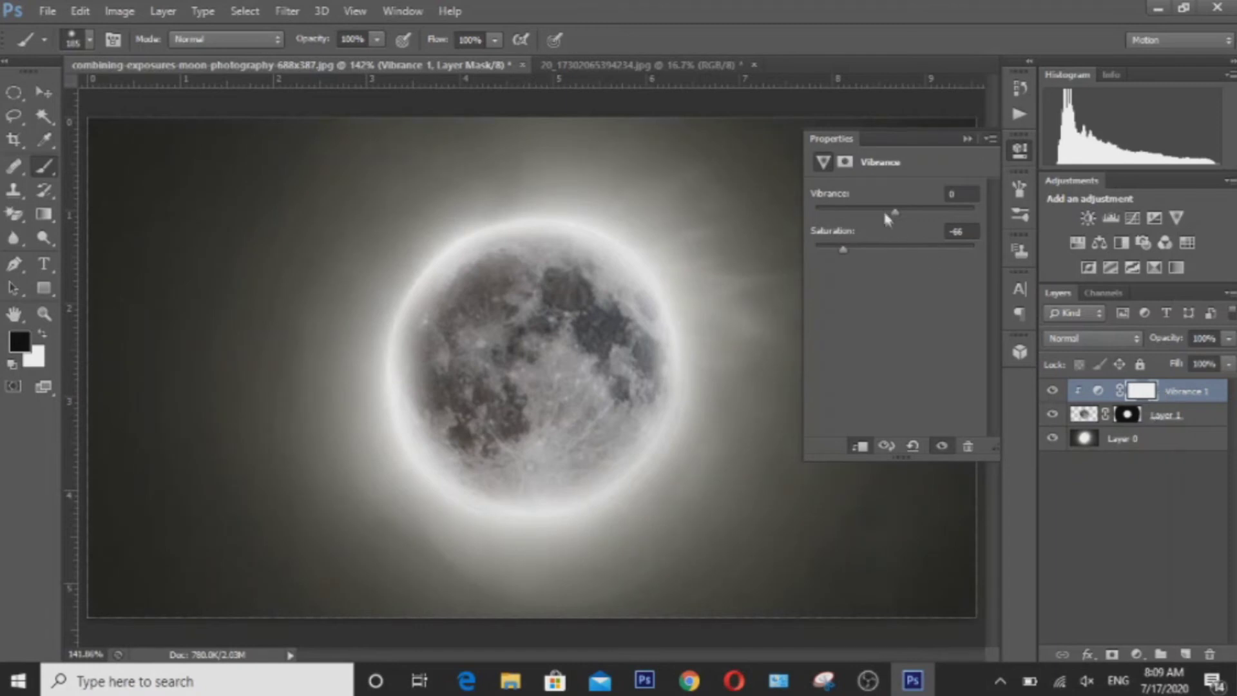
left_click_drag(843, 250, 867, 258)
Step: Add a Color Balance layer clipped to the moon, shifting its midtones about +16 toward blue
left_click(967, 139)
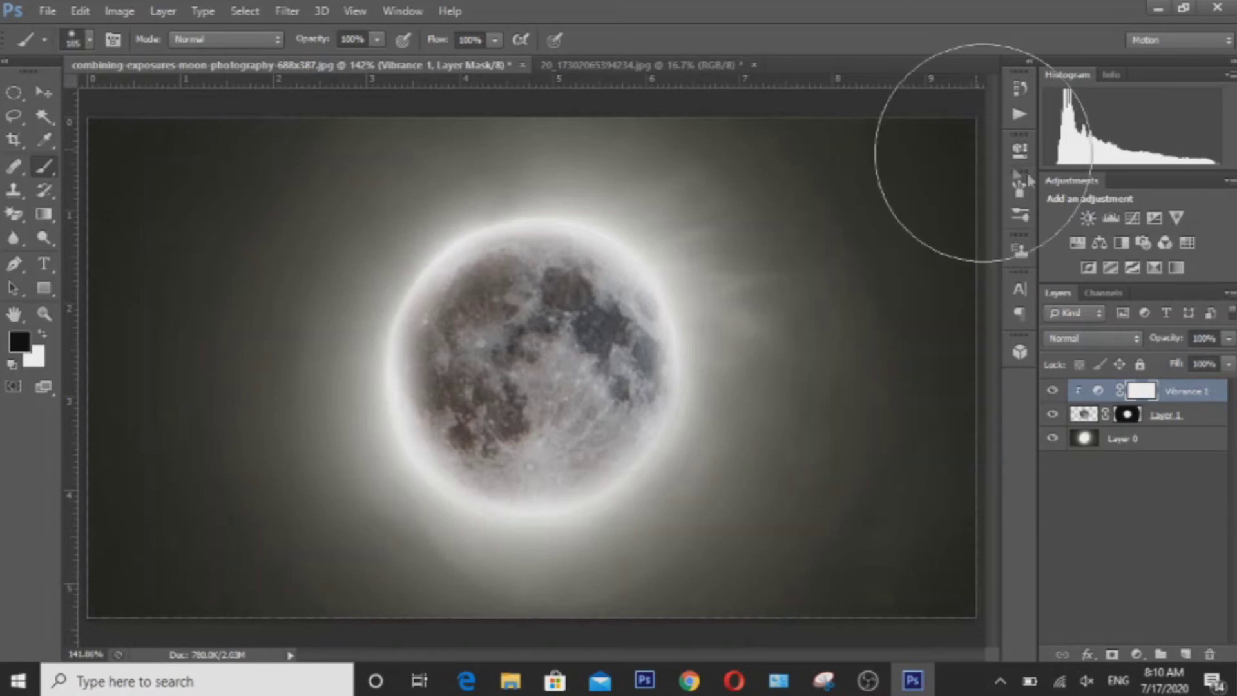
left_click(1100, 244)
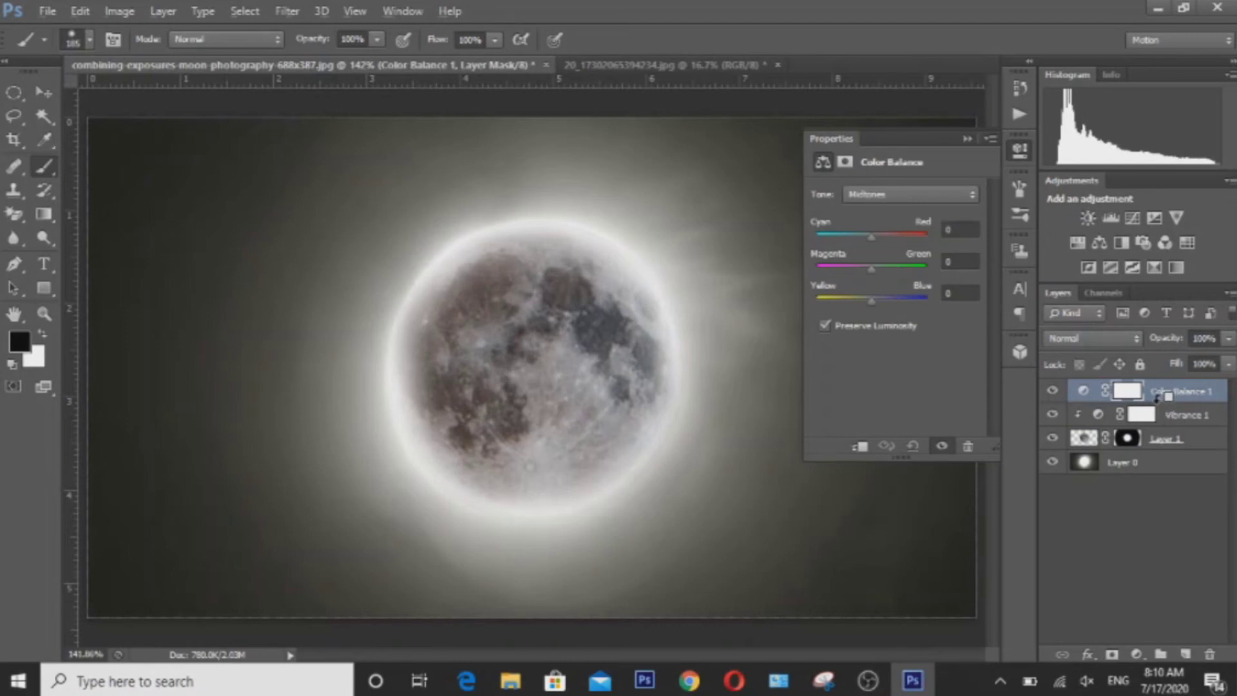
left_click(1161, 398, "alt")
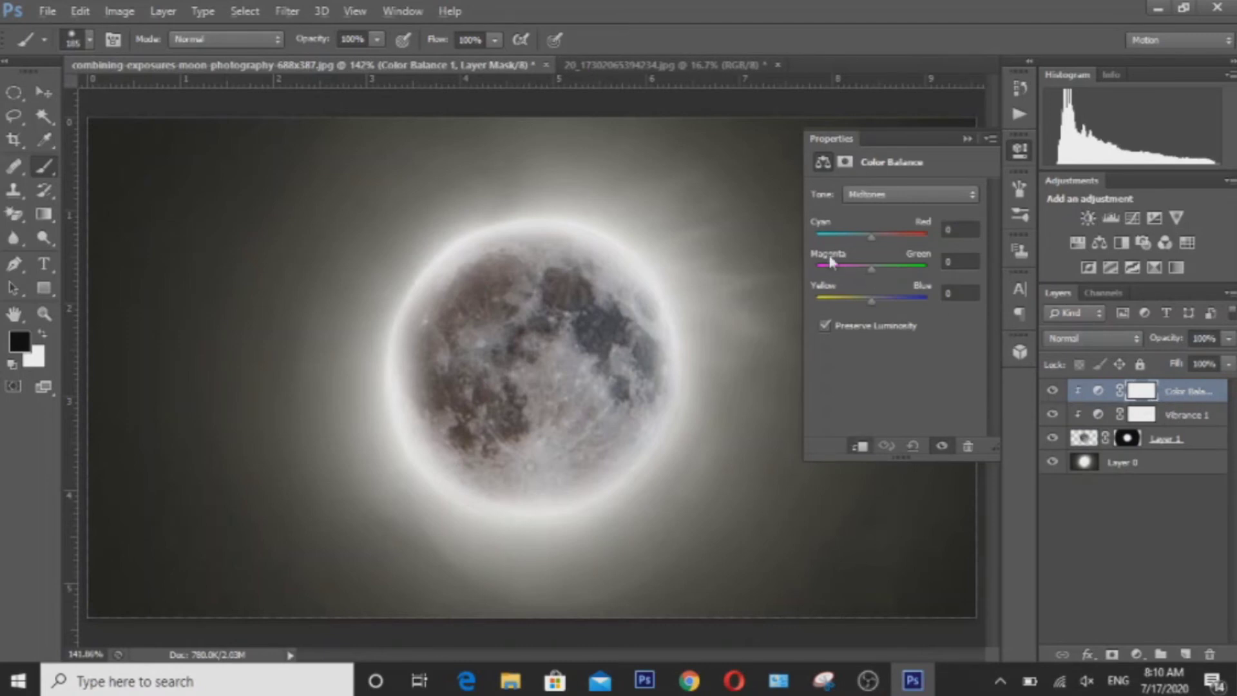
left_click(887, 299)
left_click_drag(887, 299, 875, 300)
left_click_drag(856, 268, 879, 274)
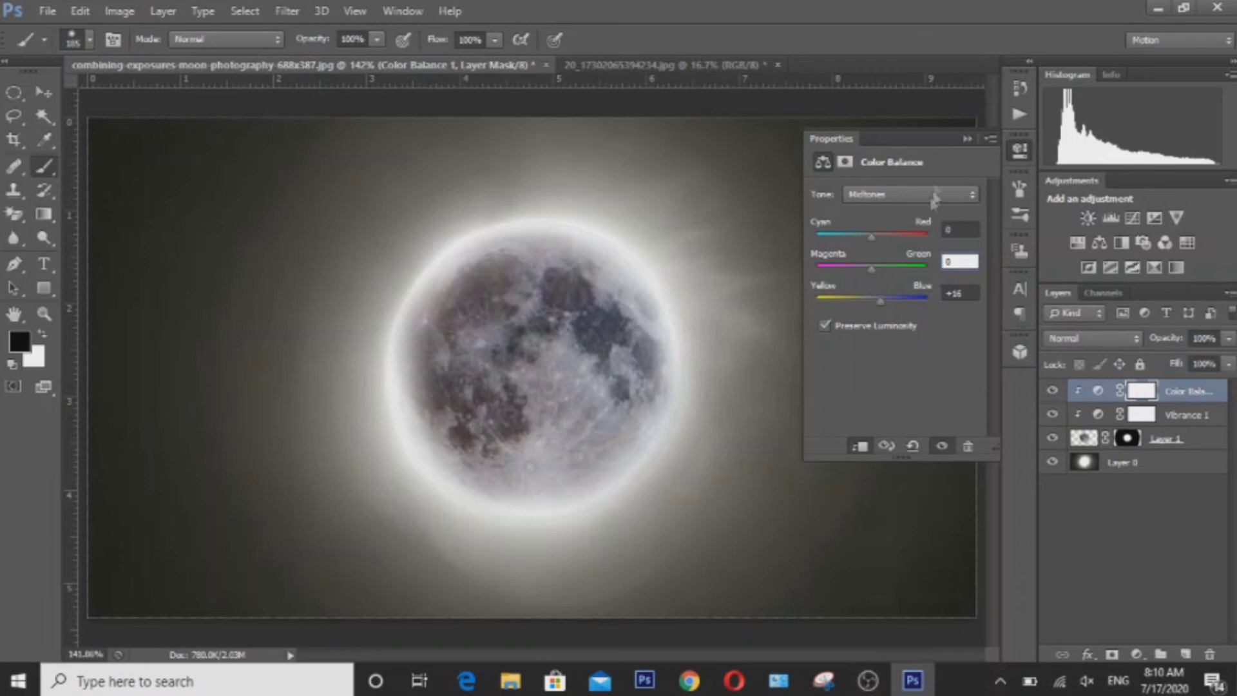
left_click(968, 139)
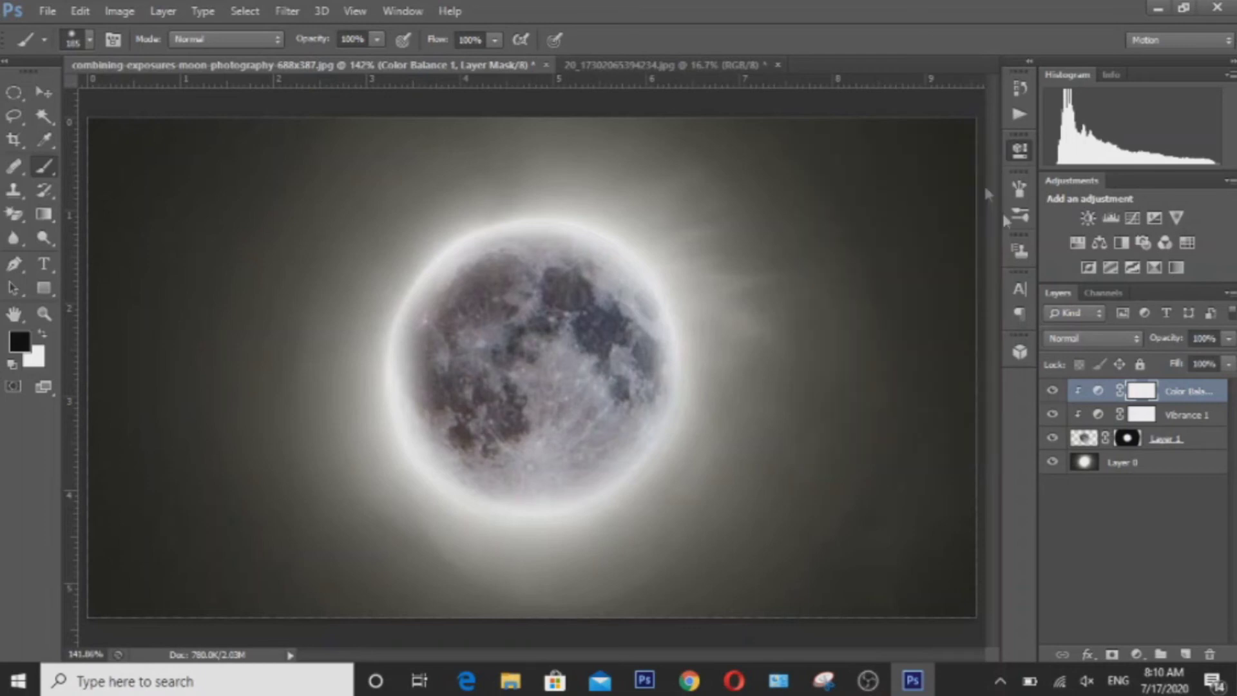
Step: Ease Vibrance 1's saturation to -26
double_click(1098, 414)
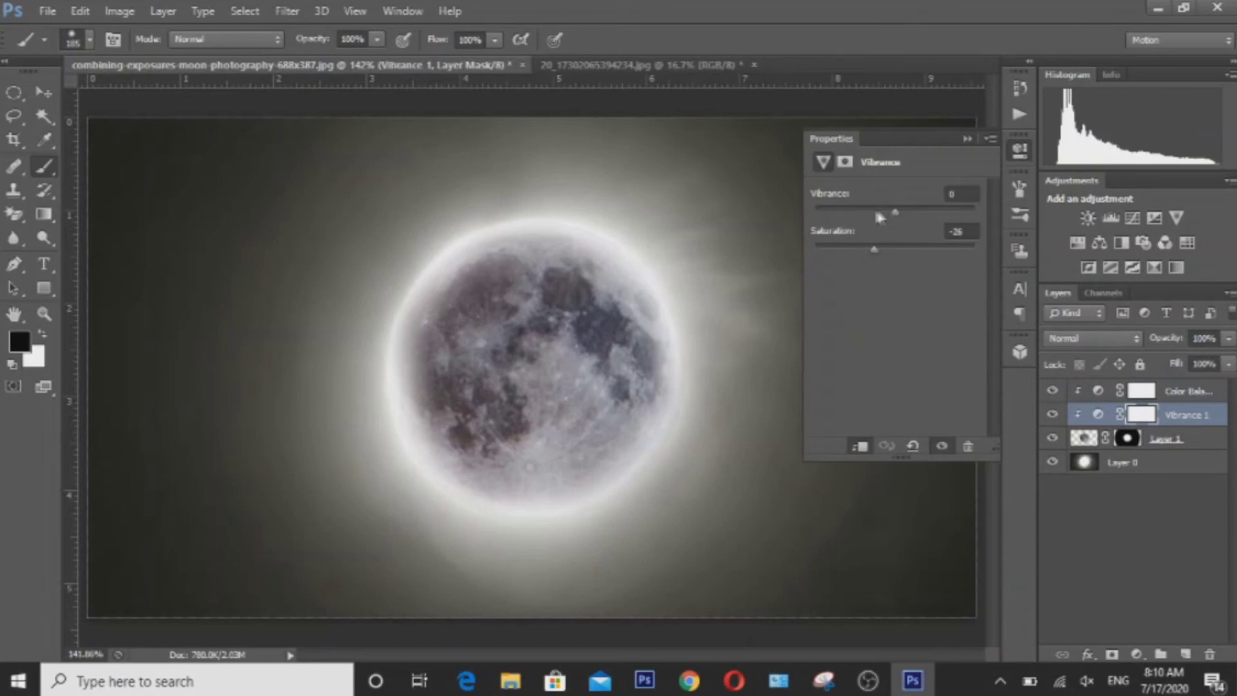
mouse_move(859, 212)
left_mouse_down()
mouse_move(820, 220)
mouse_move(867, 216)
left_mouse_up()
left_click(967, 139)
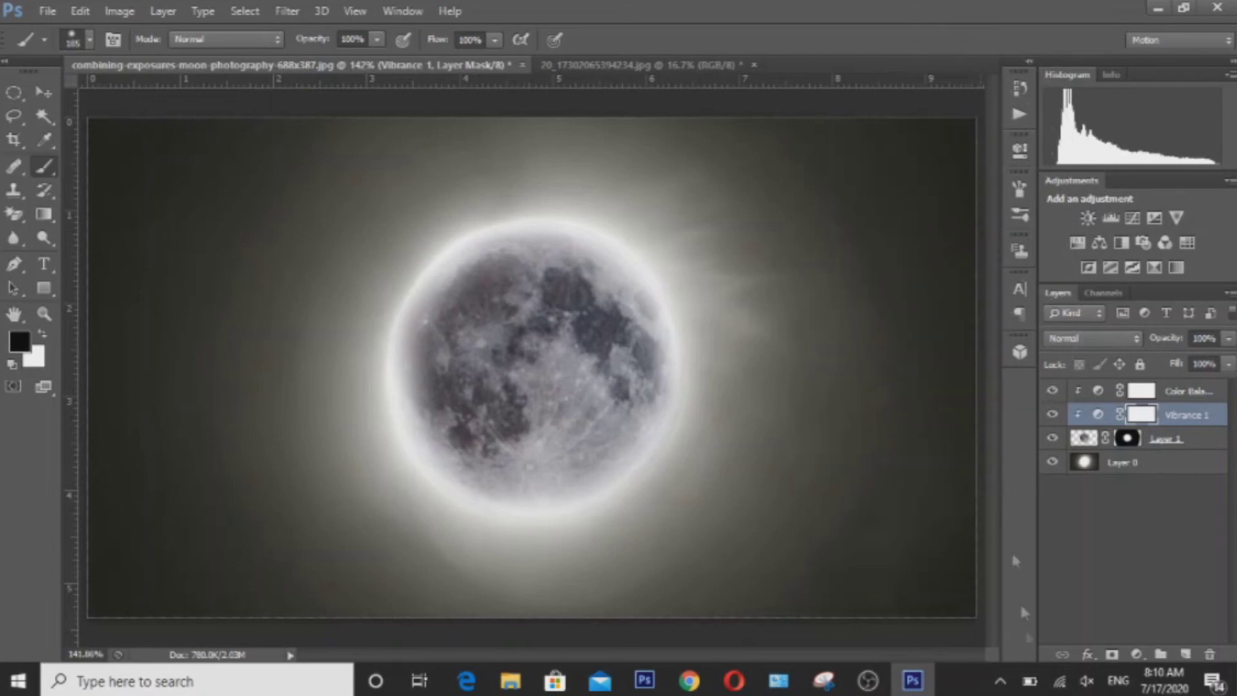
Step: Above Layer 0, add Color Balance 2 shifting the background midtones +21 toward blue
left_click(1103, 465)
key("x")
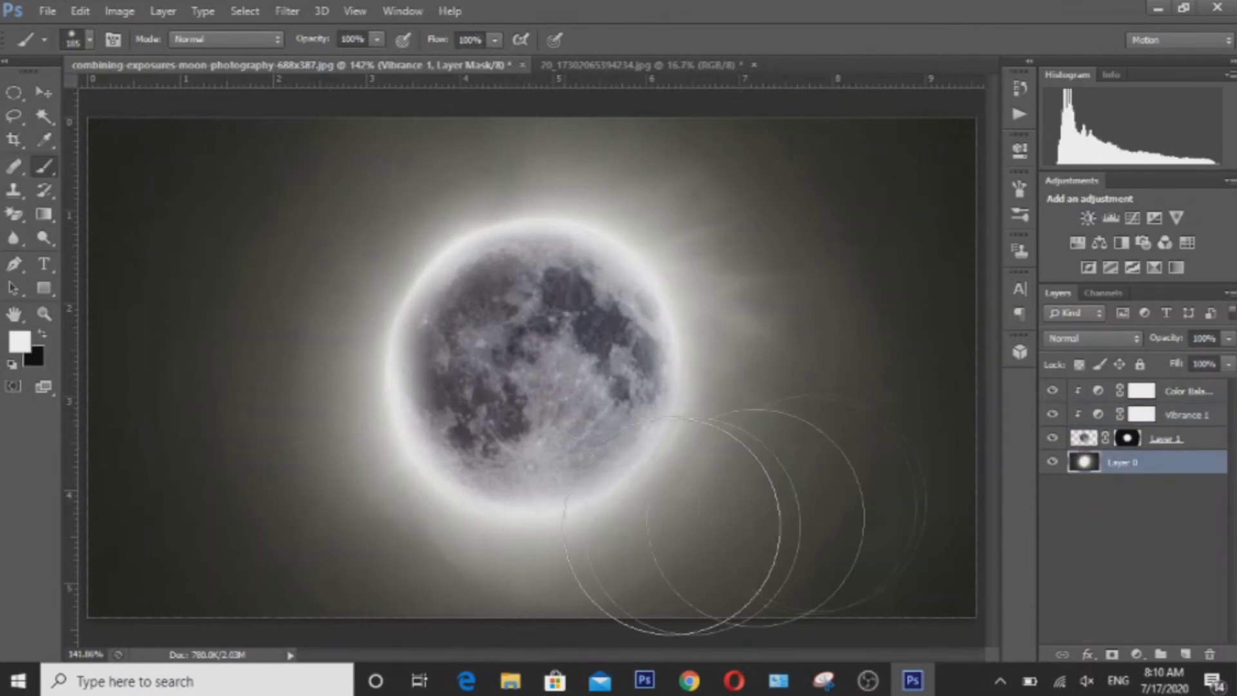
left_click(1099, 245)
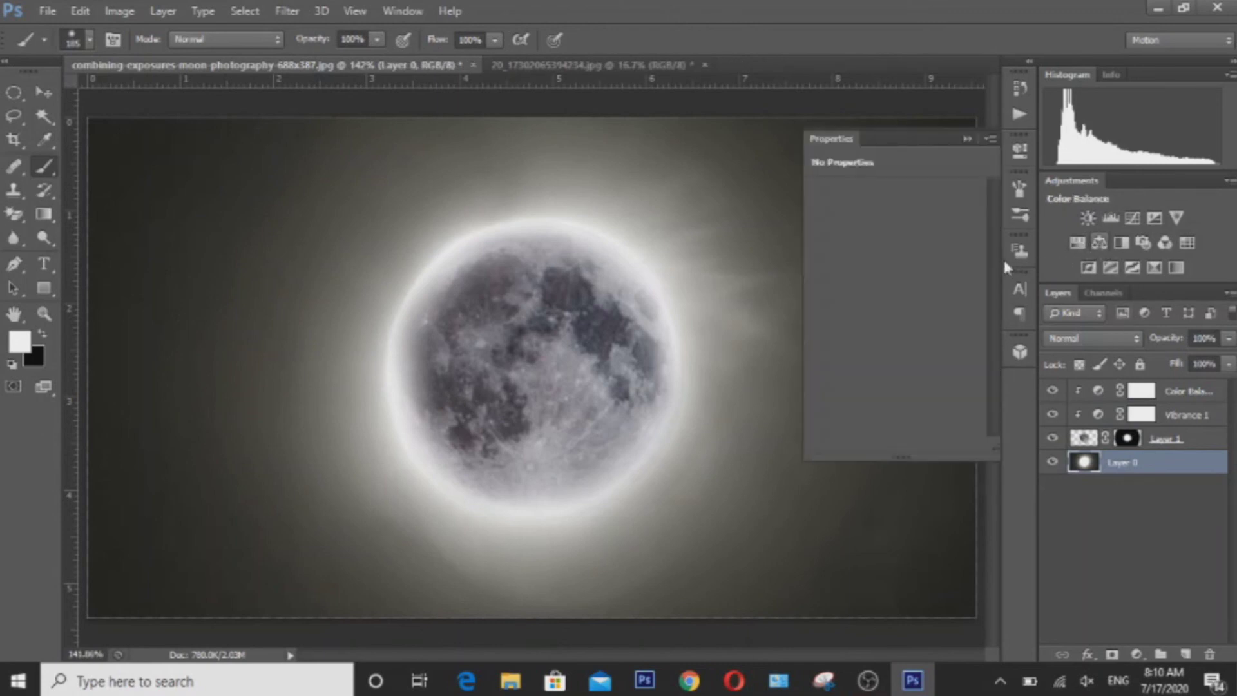
left_click_drag(869, 301, 882, 303)
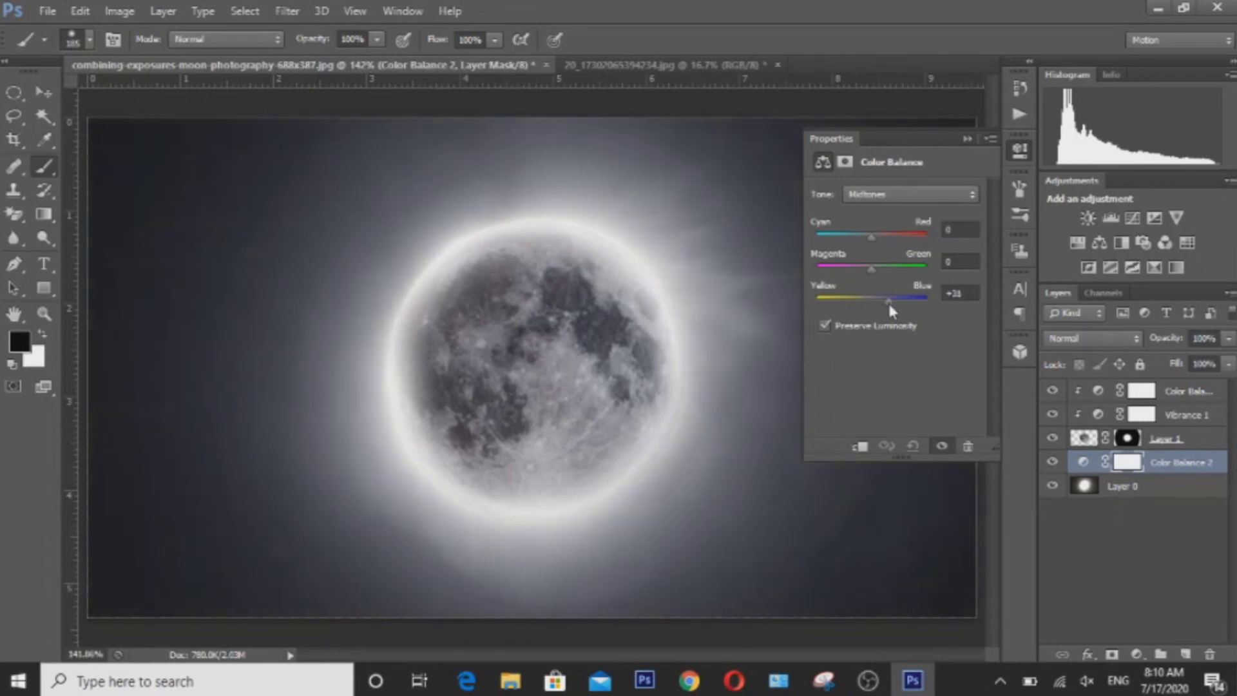
left_click_drag(902, 311, 894, 311)
left_click(965, 139)
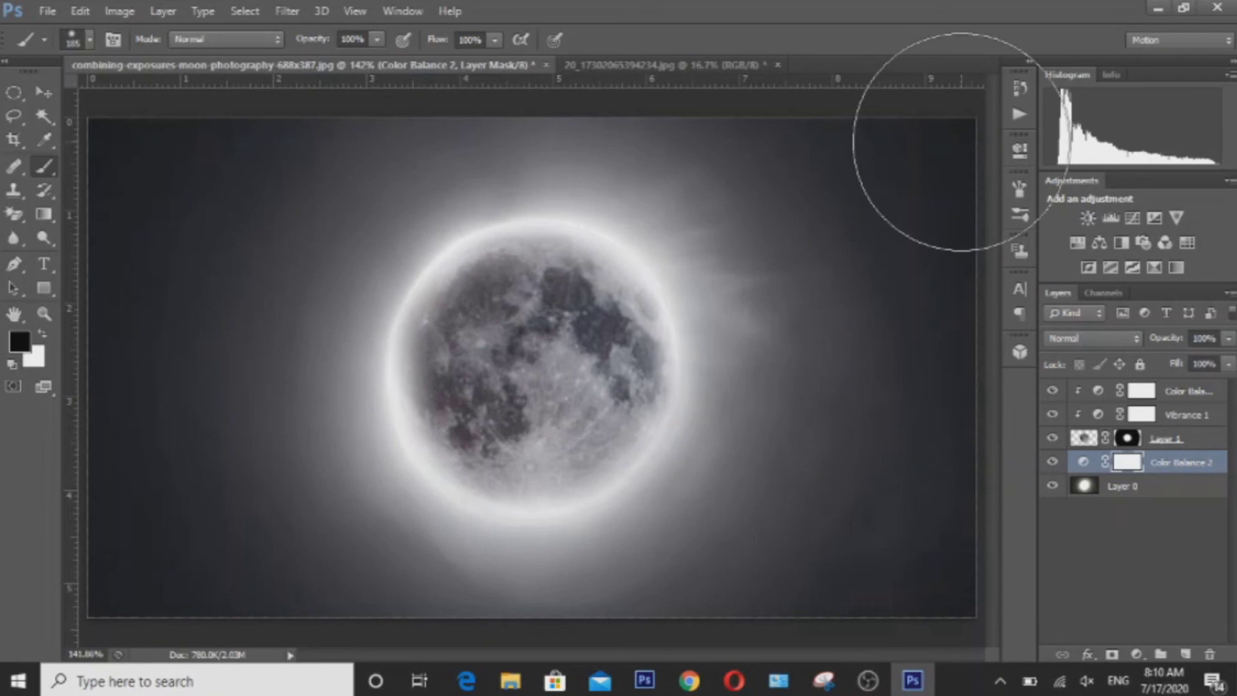
Step: With Layer 1 selected, add a clipped Brightness/Contrast 1 layer at brightness 10, contrast 11
left_click(1157, 433)
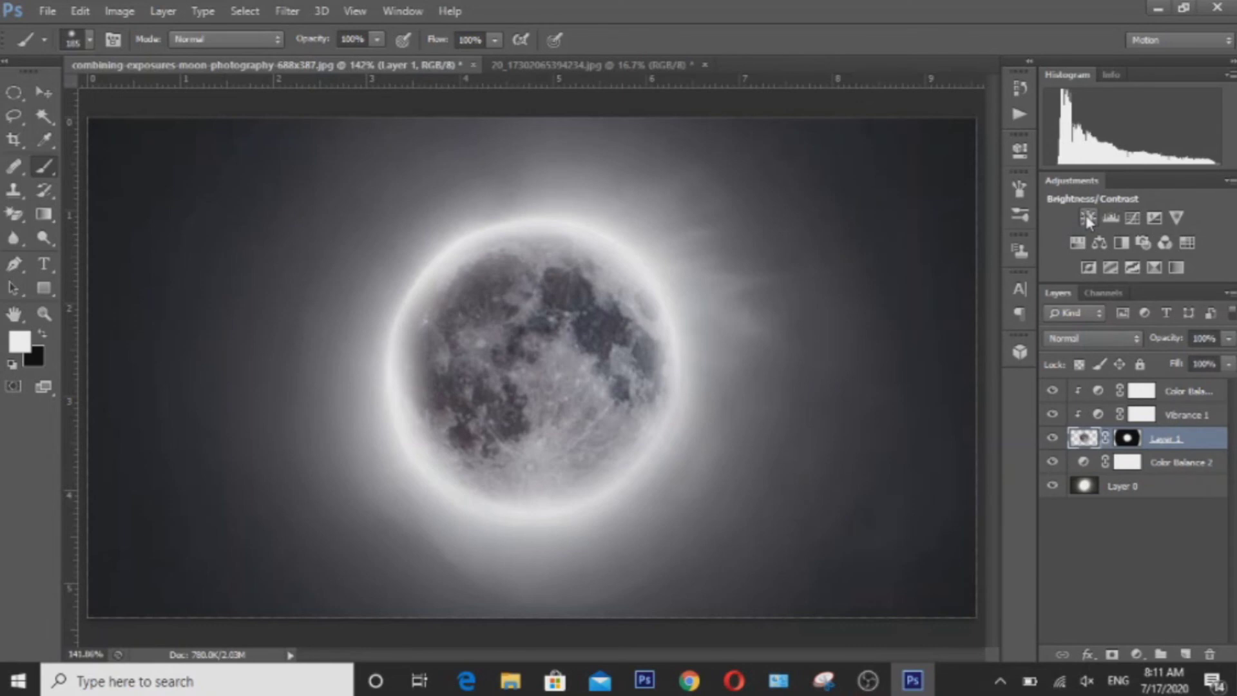
left_click(1087, 220)
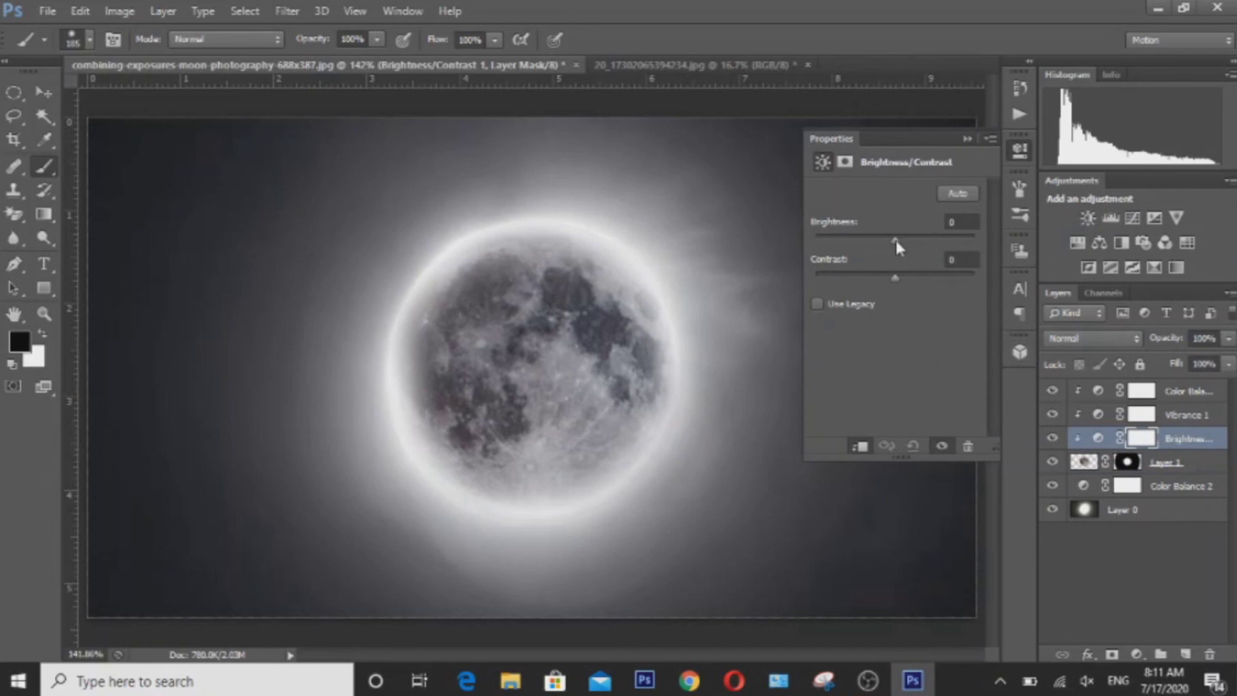
left_click_drag(898, 242, 914, 245)
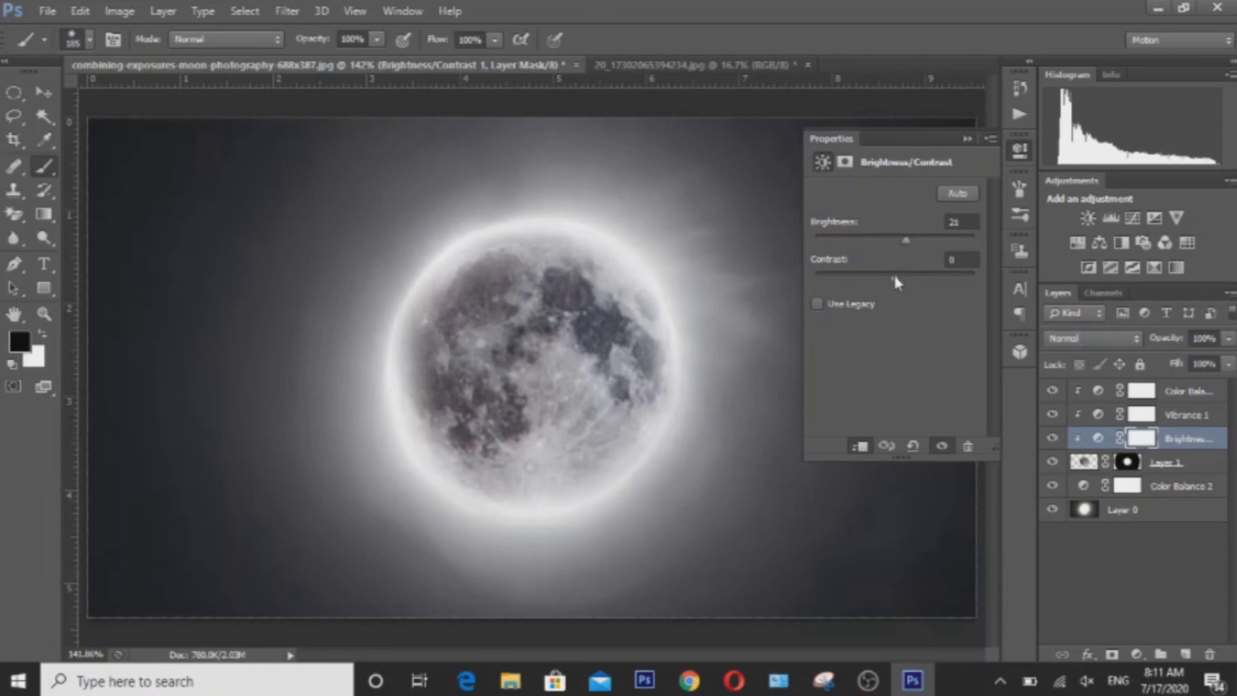
left_click_drag(894, 281, 917, 287)
left_click_drag(906, 240, 900, 246)
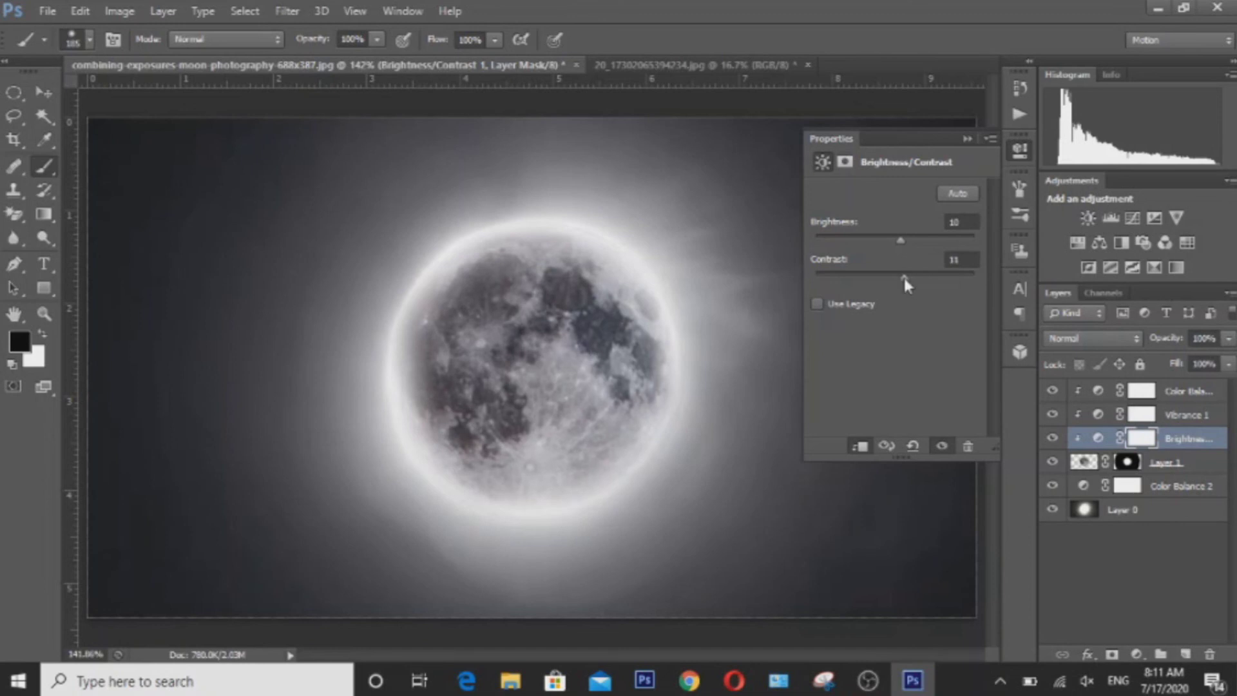
left_click(967, 138)
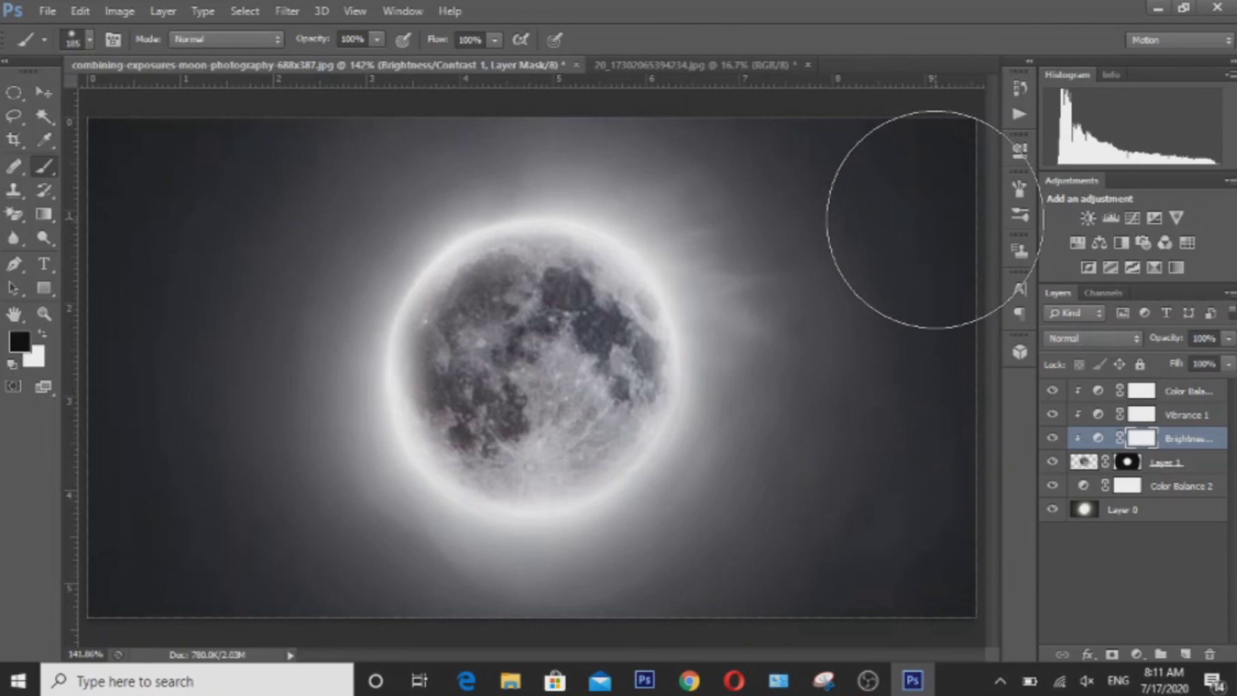
Step: Use Flatten Image from the adjustment layer's menu to merge everything into one Background layer
right_click(1188, 442)
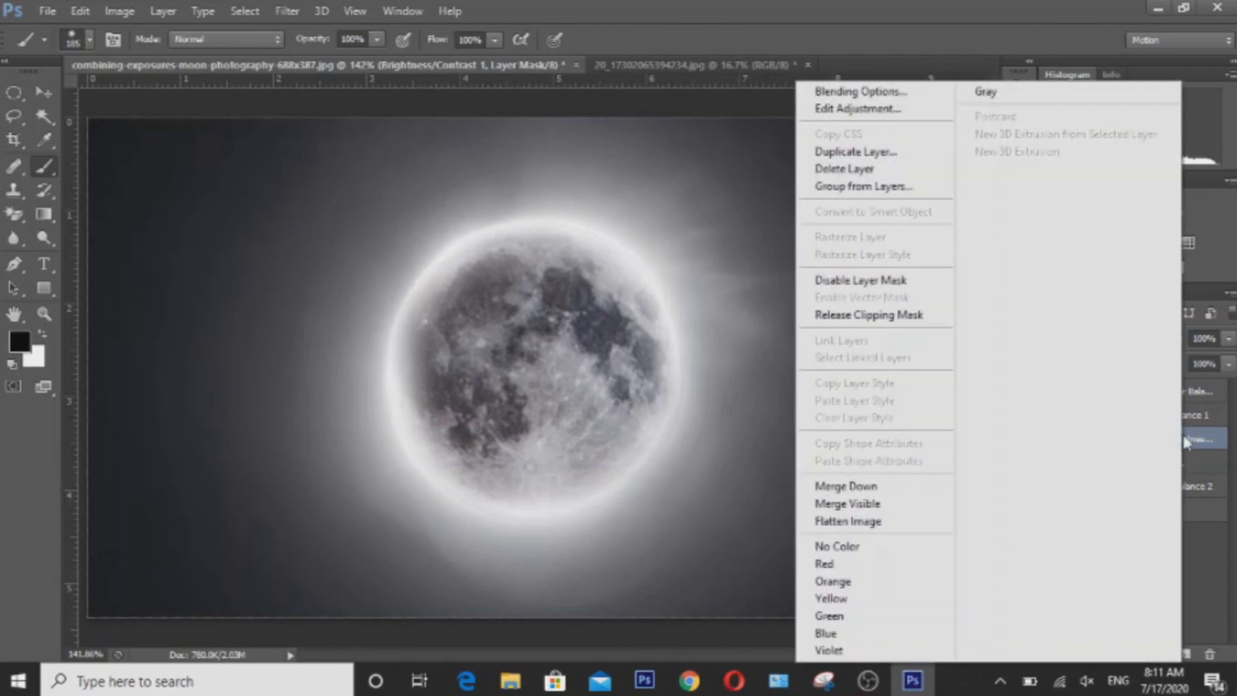
left_click(843, 522)
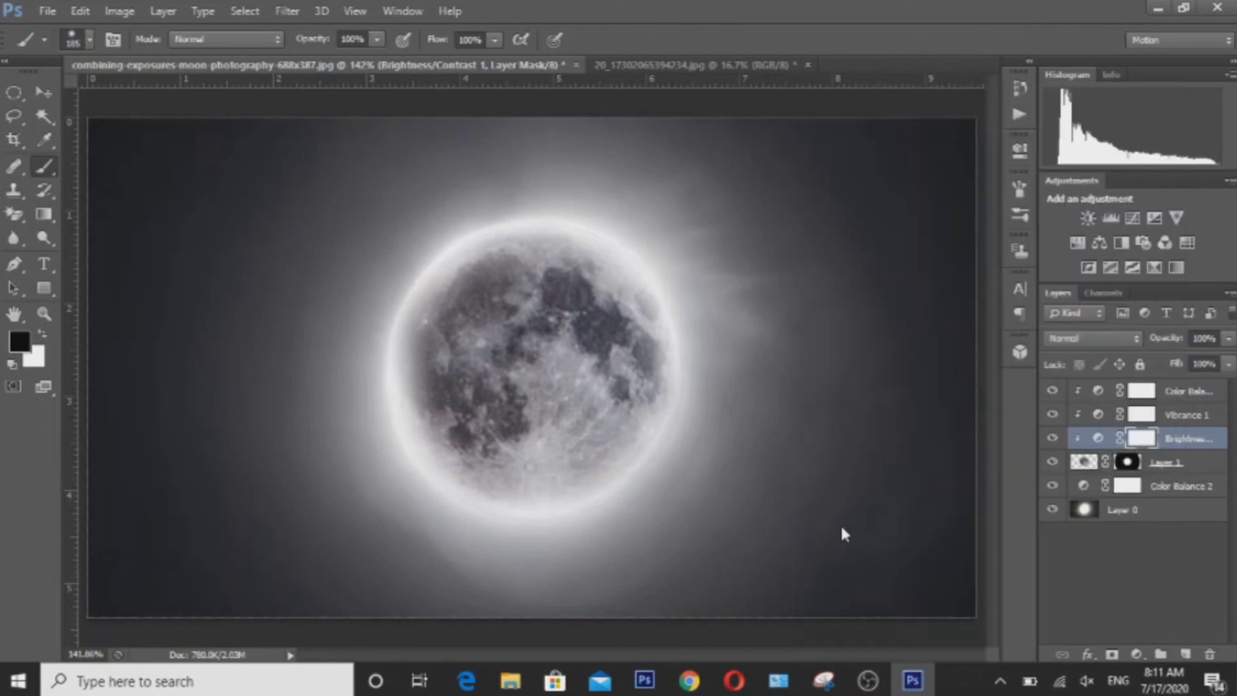
key("x")
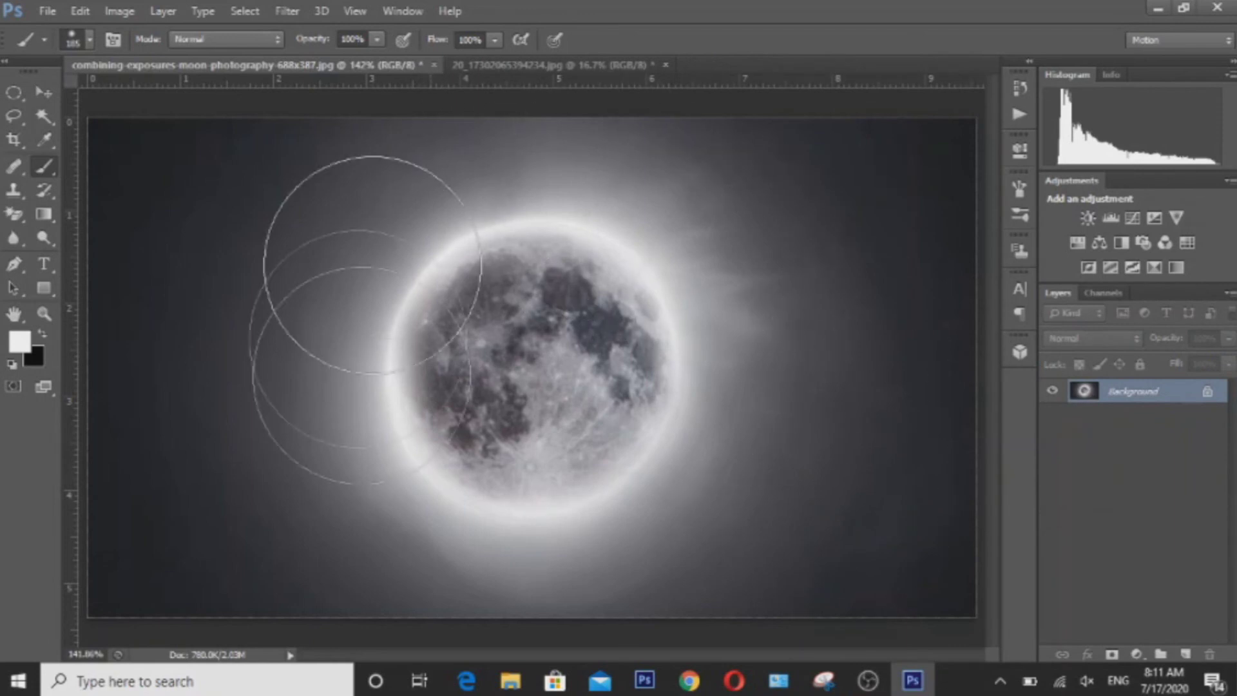